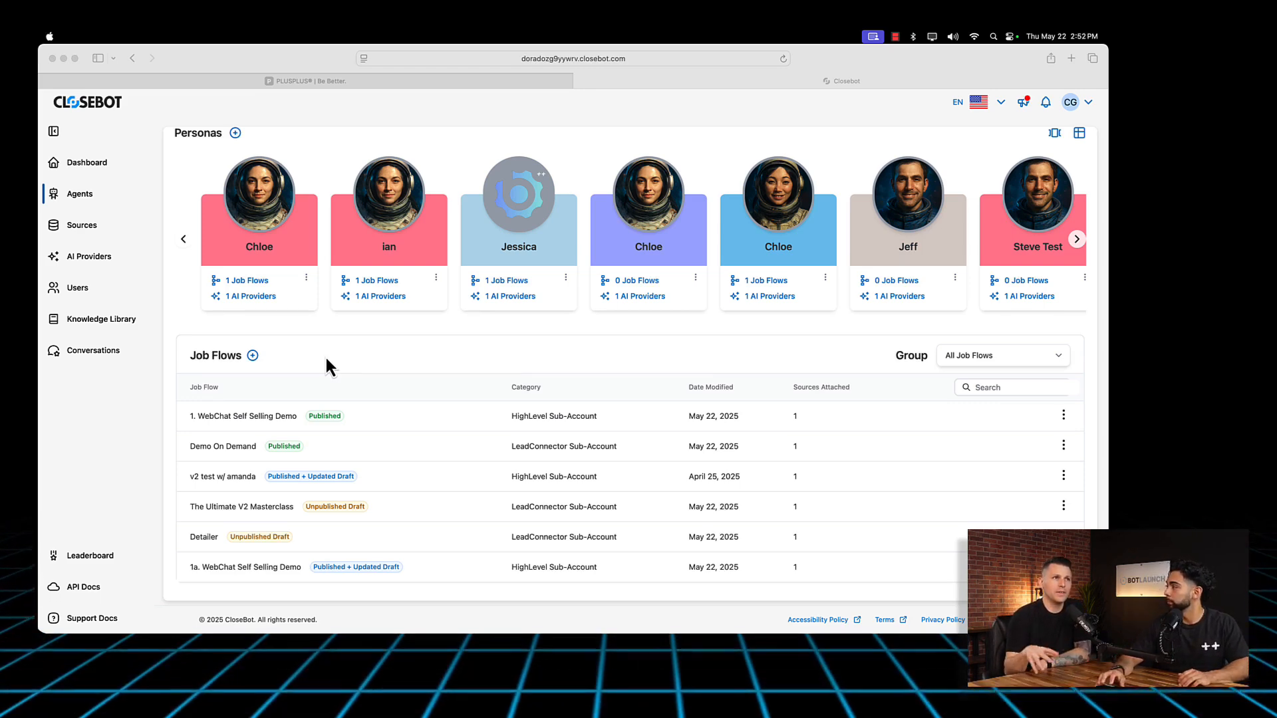
Step: Start a new persona with the sixth default portrait, the bearded man, and the light lavender organizing color
scroll(447, 341, "up", 3)
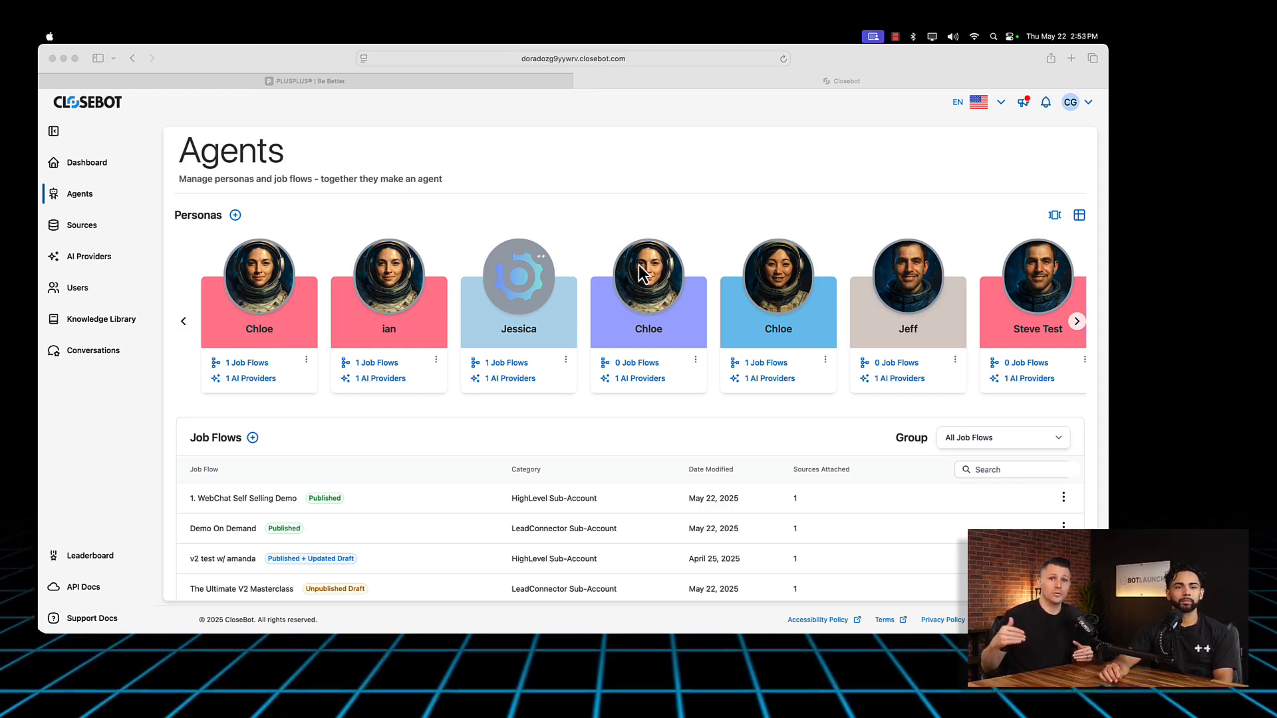
scroll(755, 293, "right", 2)
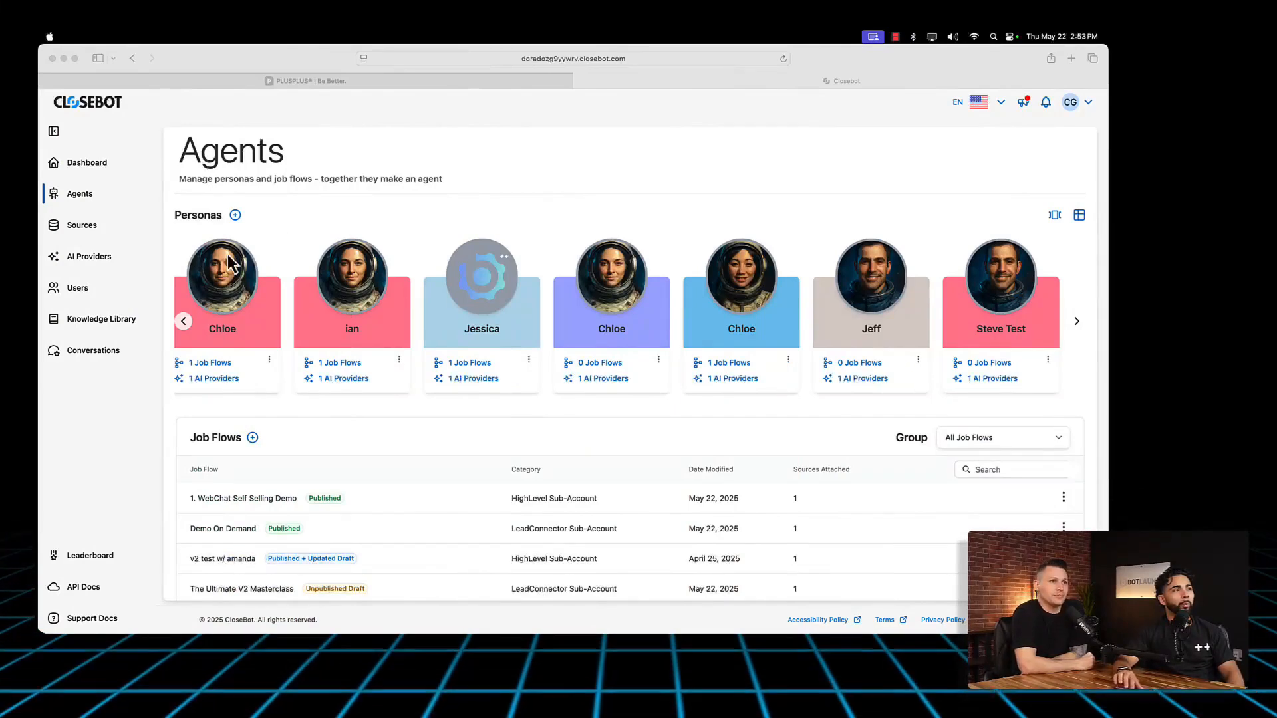
left_click(79, 198)
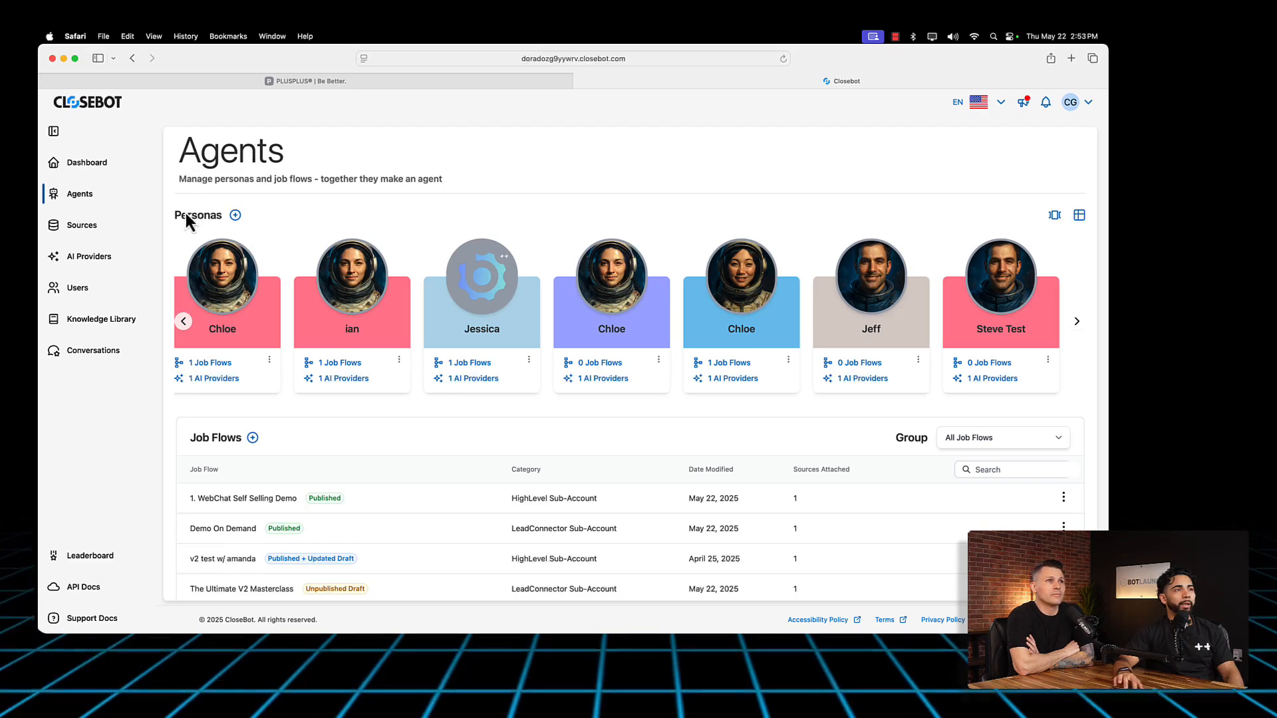
left_click(235, 215)
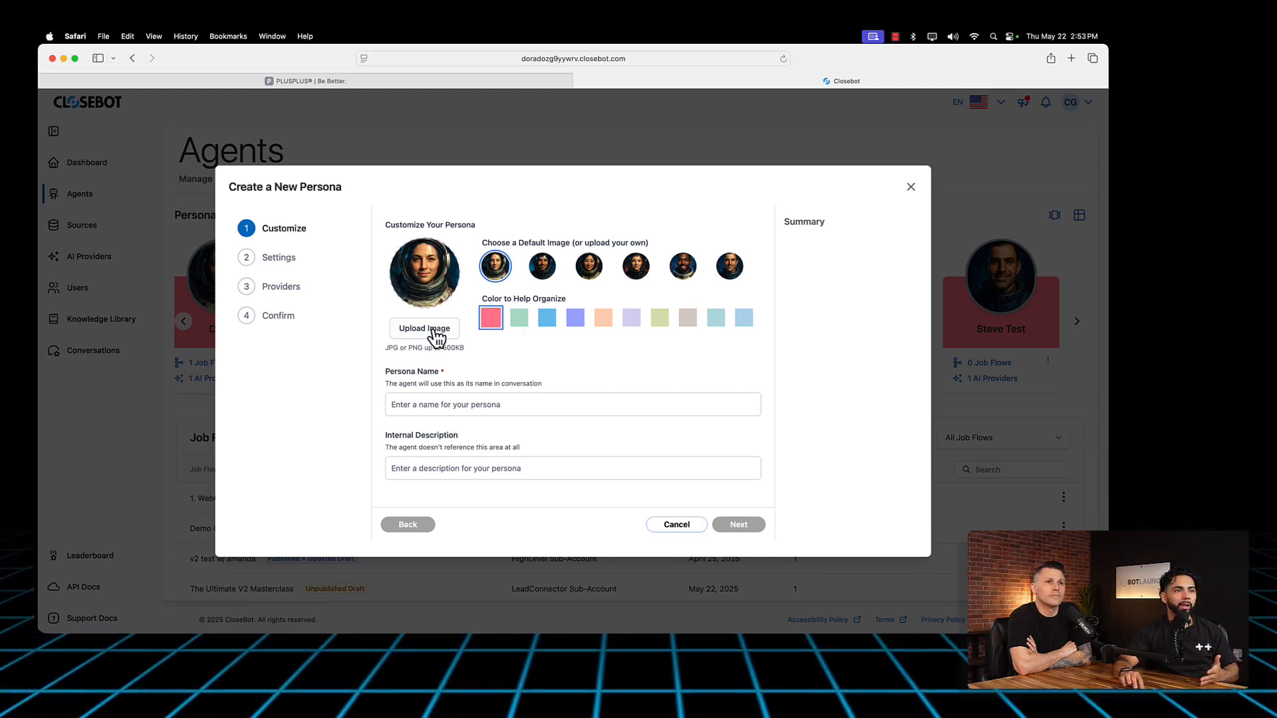
left_click(541, 267)
left_click(589, 267)
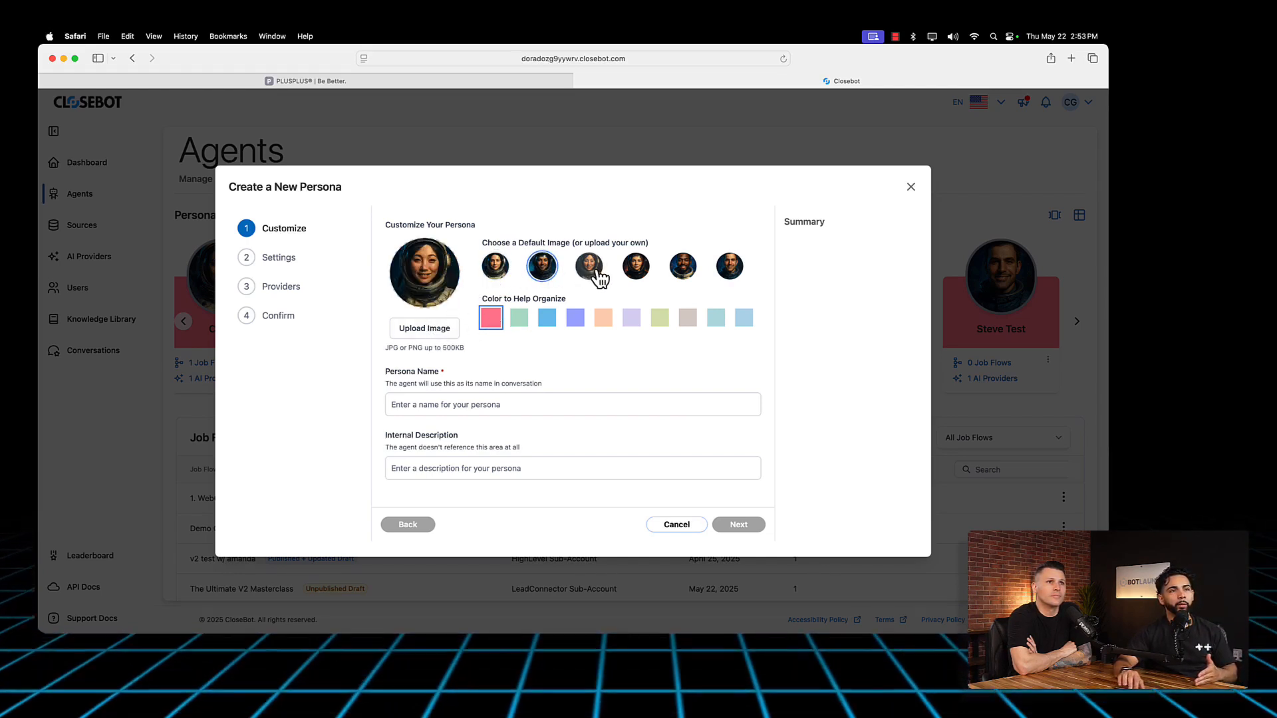
left_click(637, 269)
left_click(736, 264)
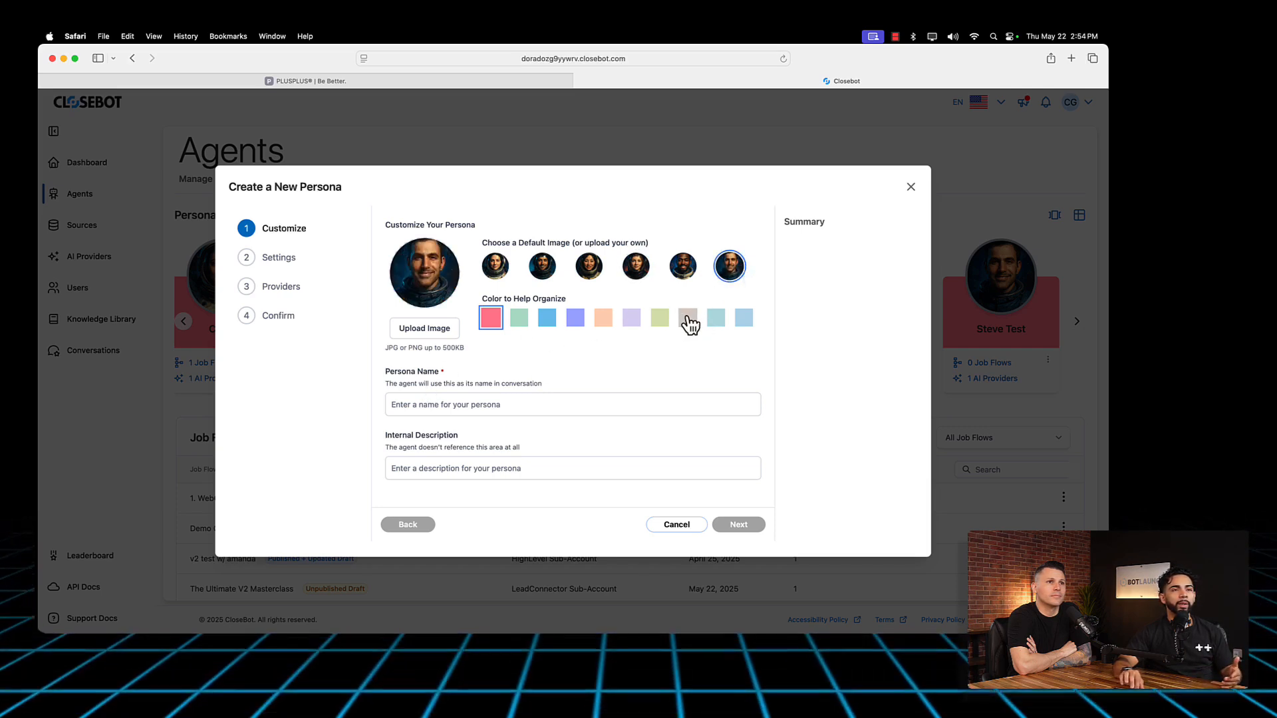
left_click(634, 319)
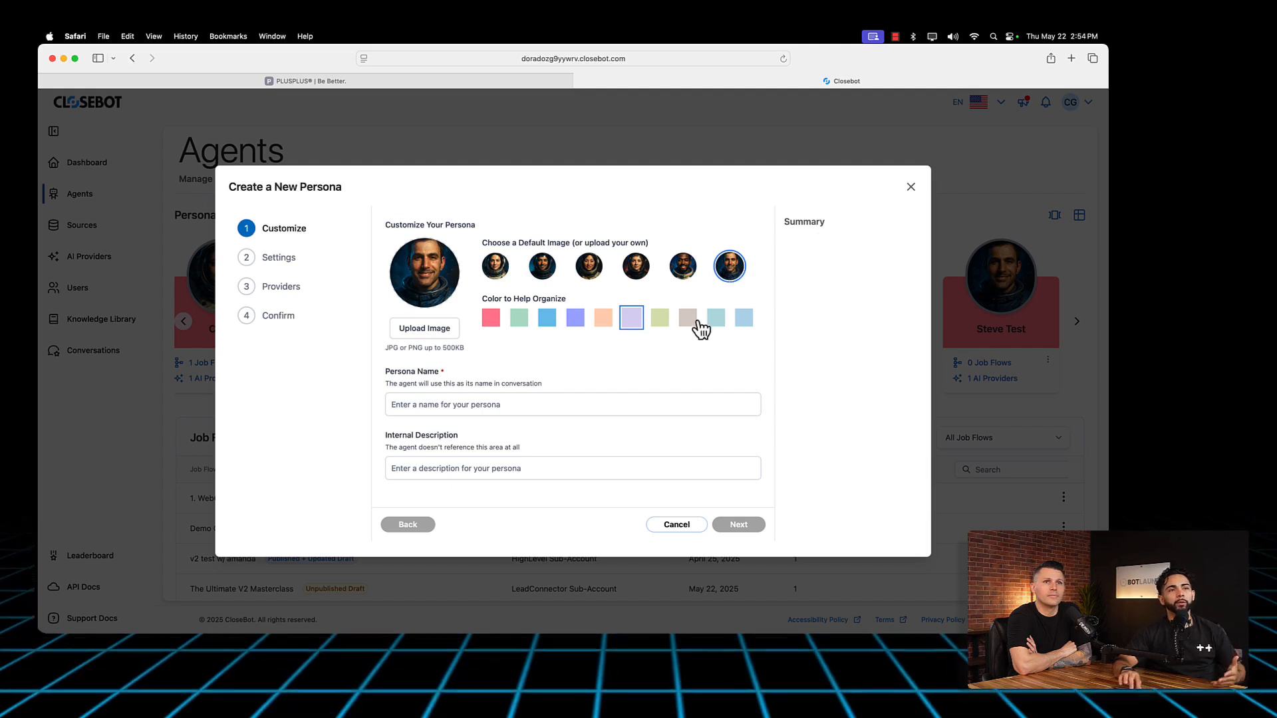
left_click(459, 407)
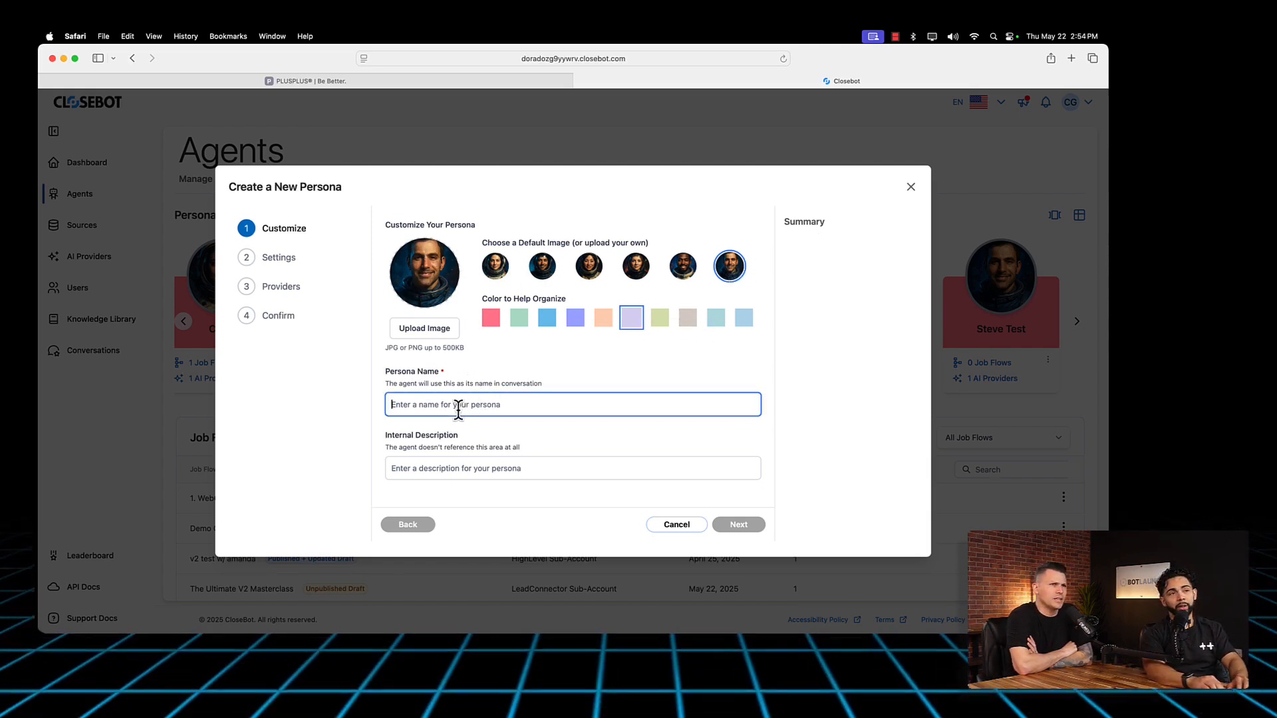
type("Charles")
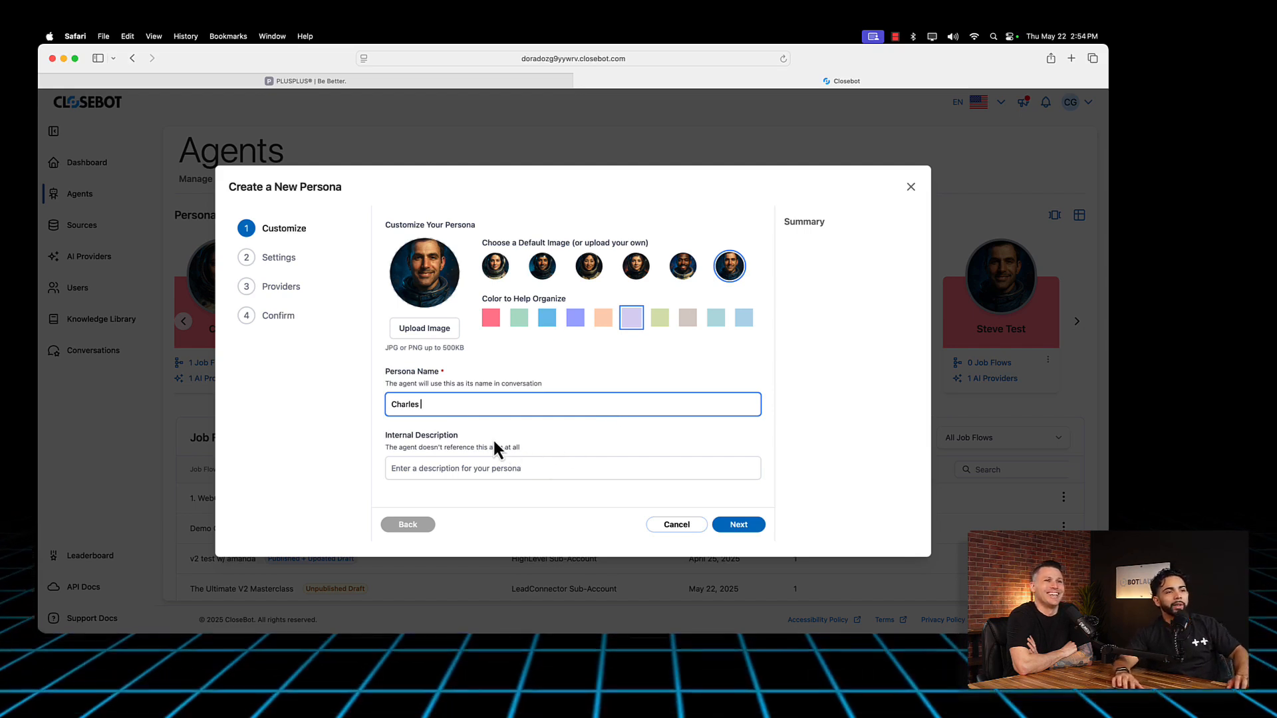
left_click(469, 468)
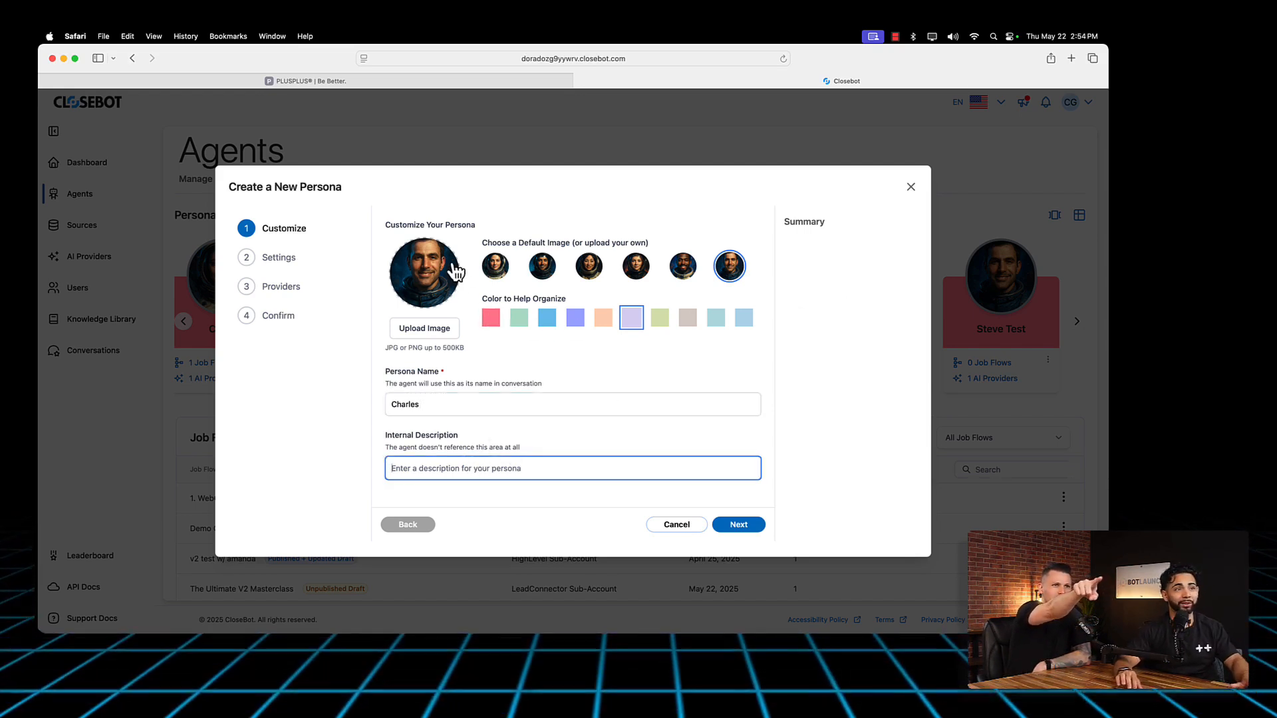
Step: Name the persona Max and enter Bot Launch as its internal description
double_click(418, 405)
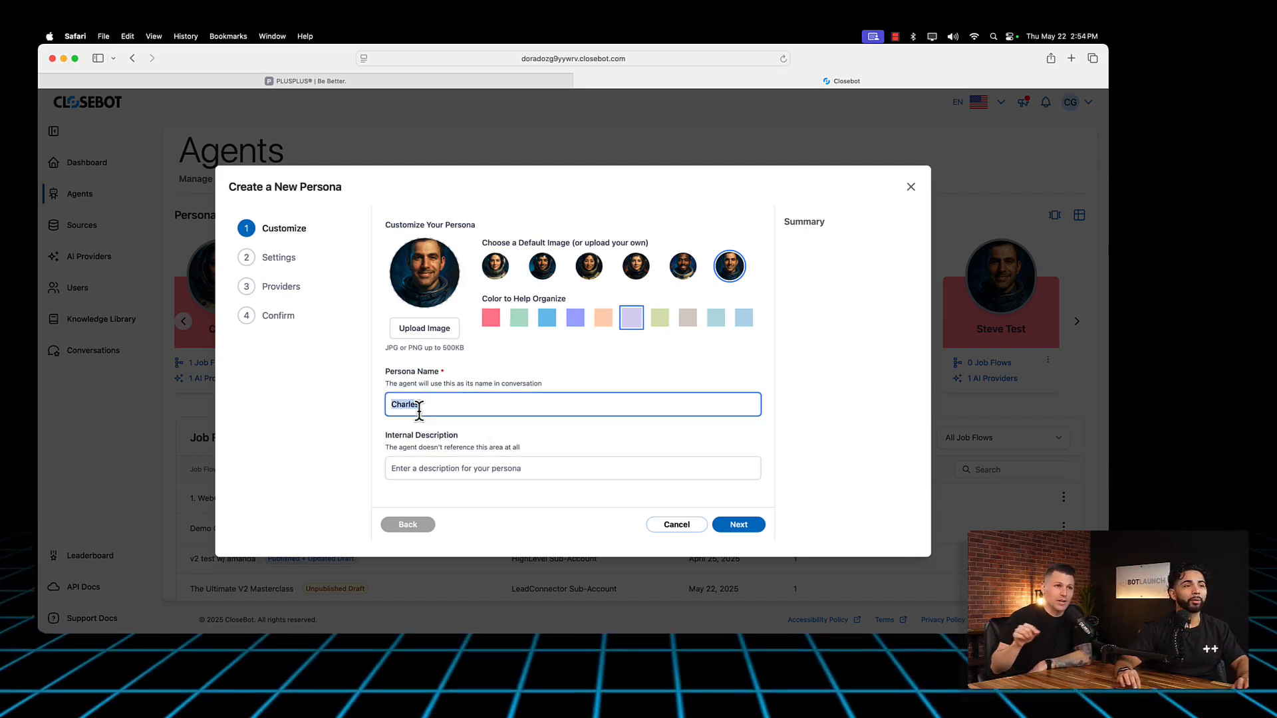
key("BackSpace")
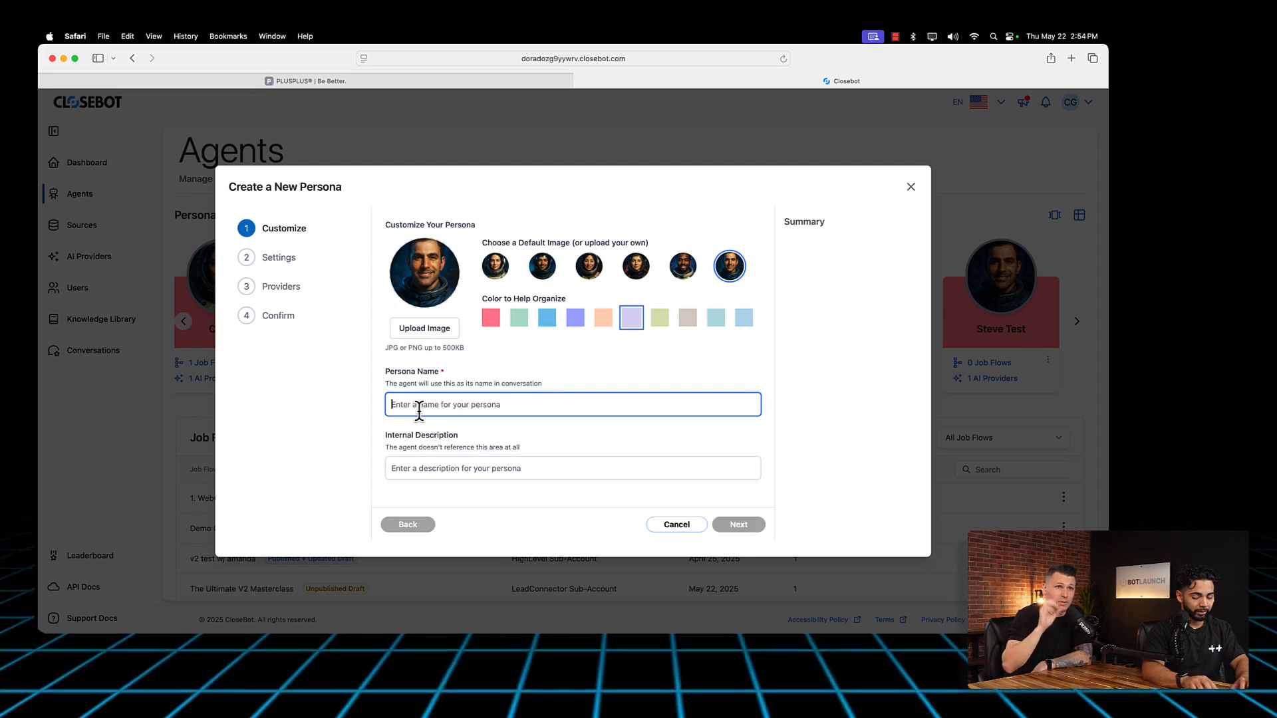
type("Max")
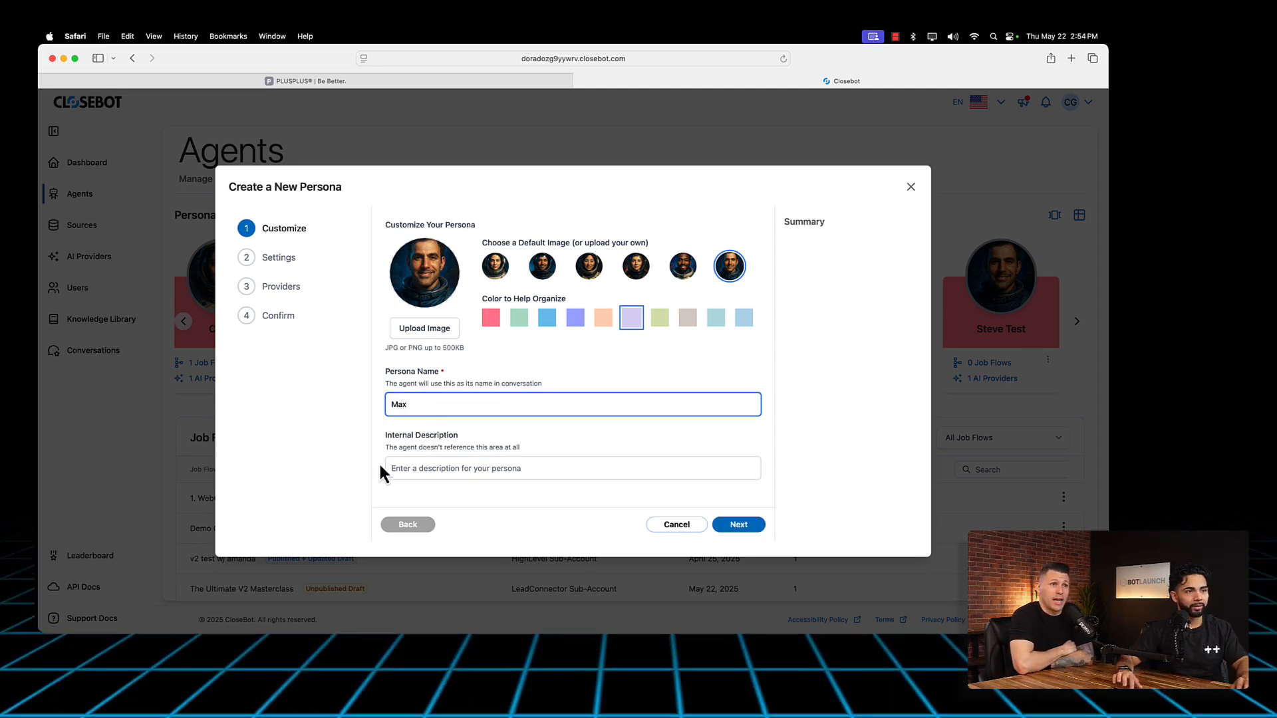
left_click(421, 473)
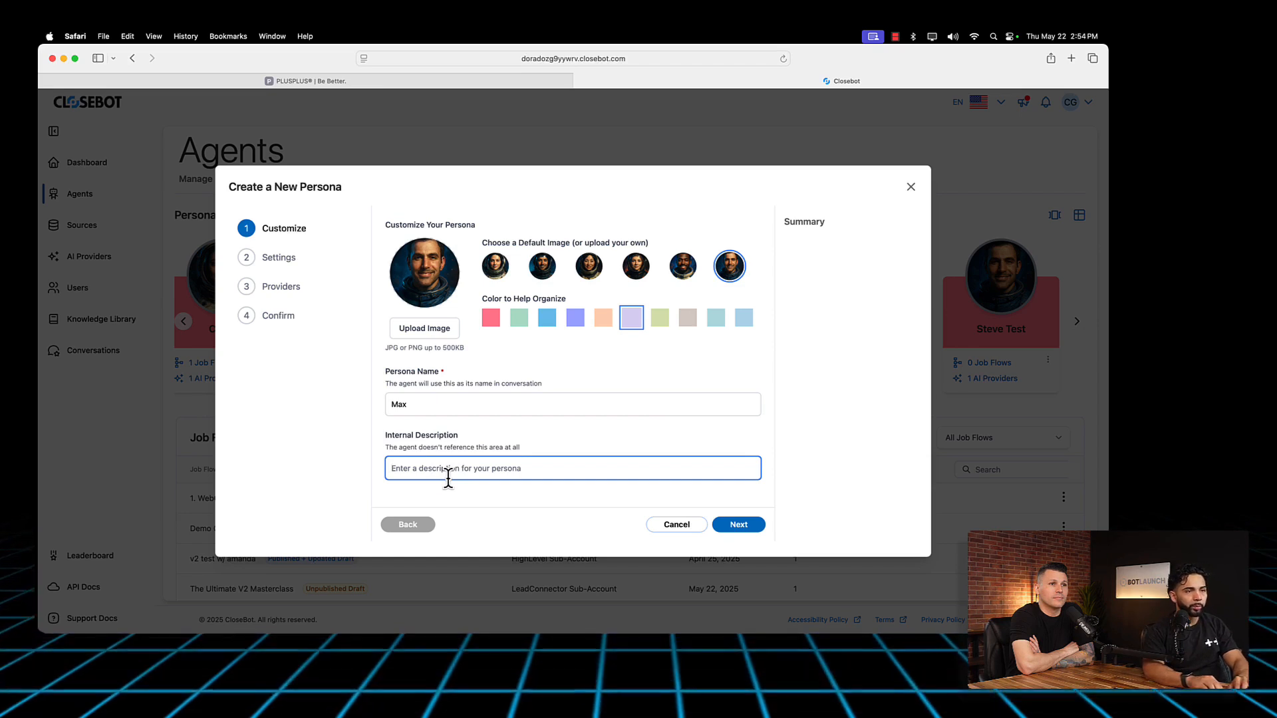
type("Bot")
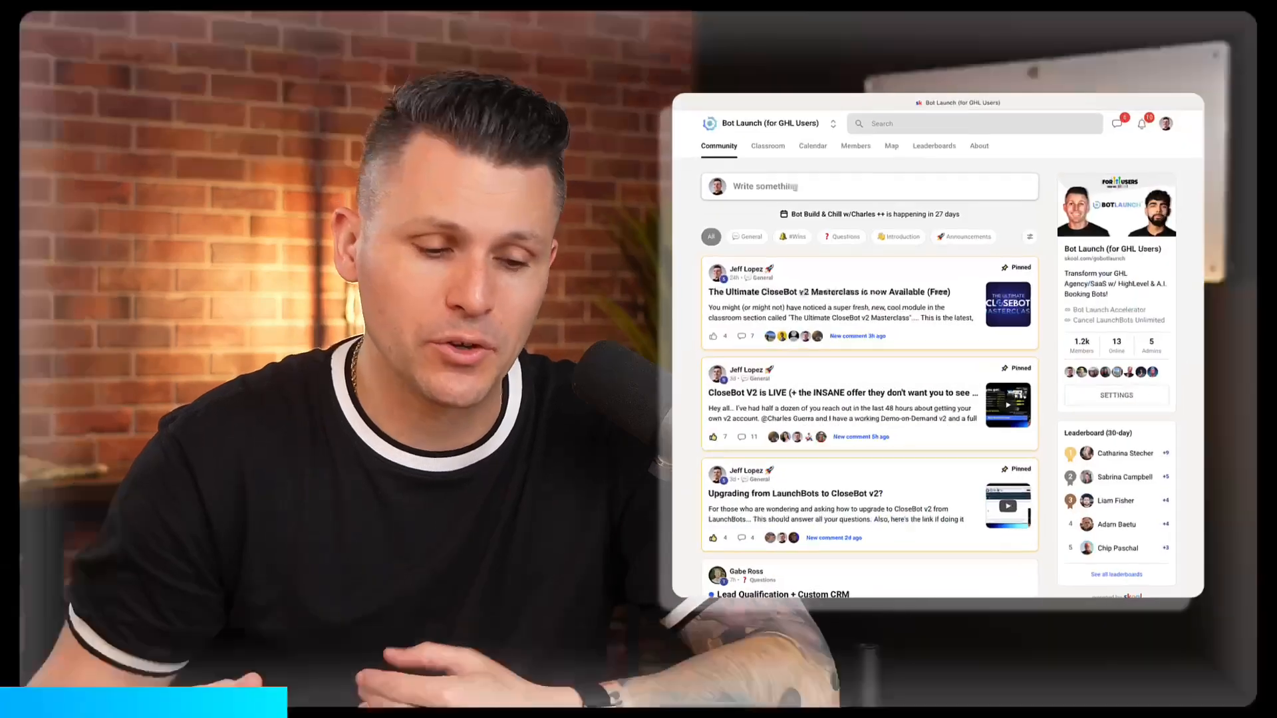
Step: Switch to the Bot Launch community and look through the courses in its classroom
scroll(785, 356, "down", 4)
scroll(785, 357, "up", 4)
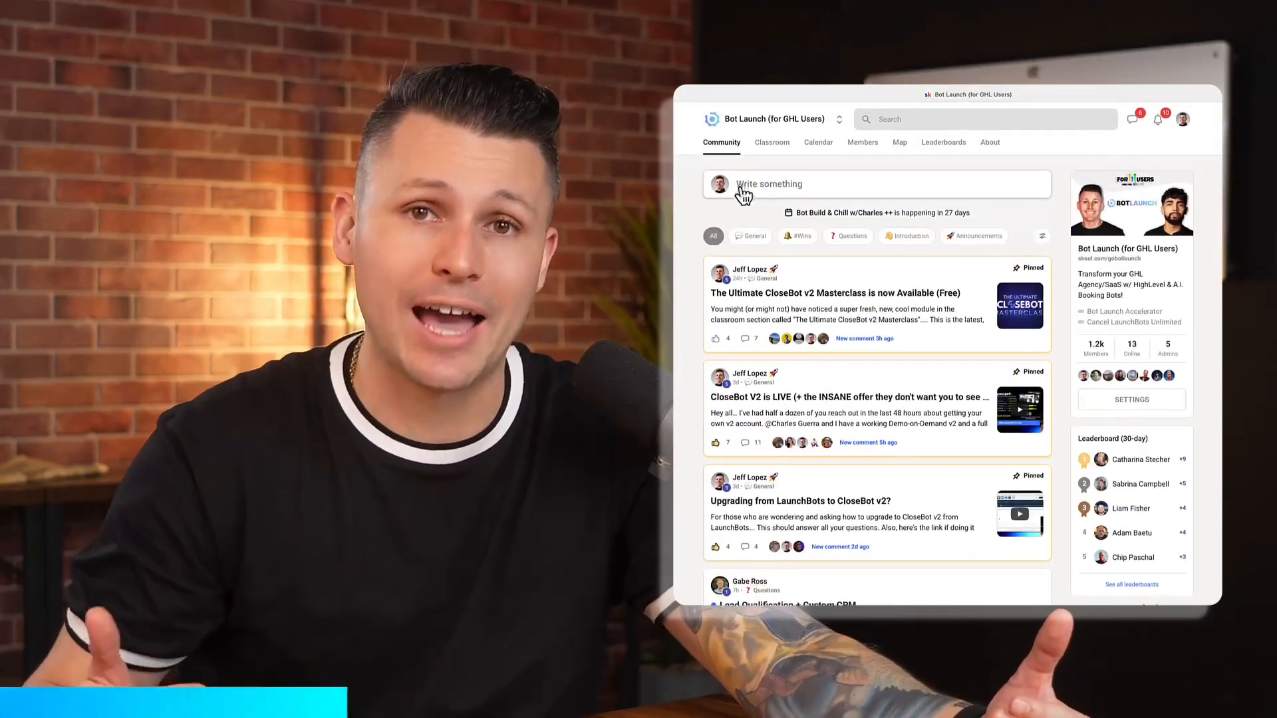
left_click(772, 140)
scroll(786, 368, "down", 12)
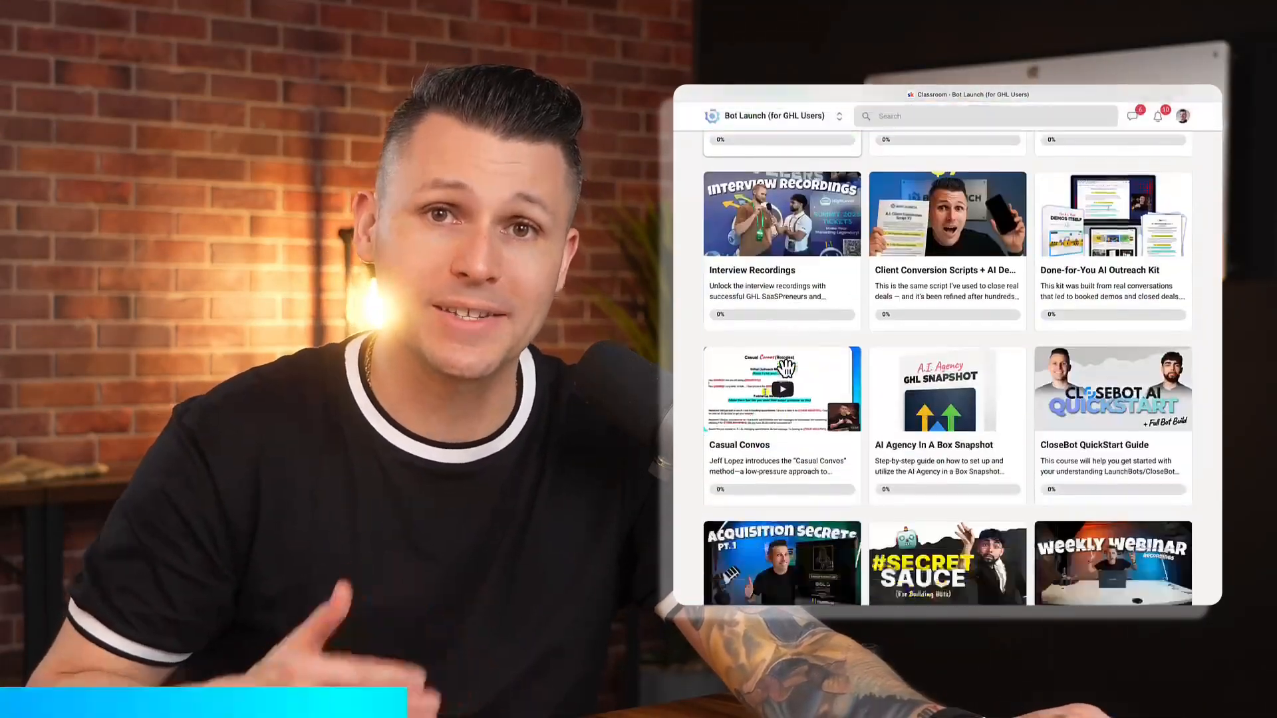
scroll(786, 368, "up", 10)
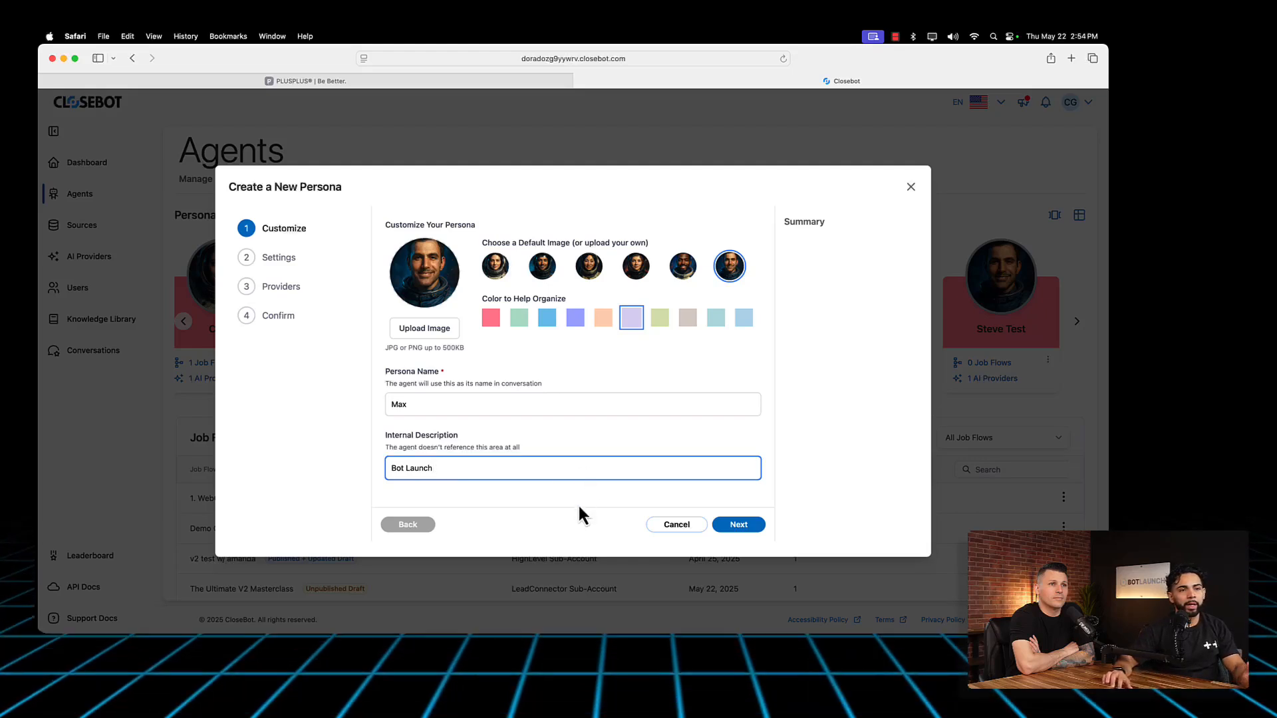
Step: Continue to the persona's settings in CloseBot and set the response delay to 3.5 seconds
left_click(745, 529)
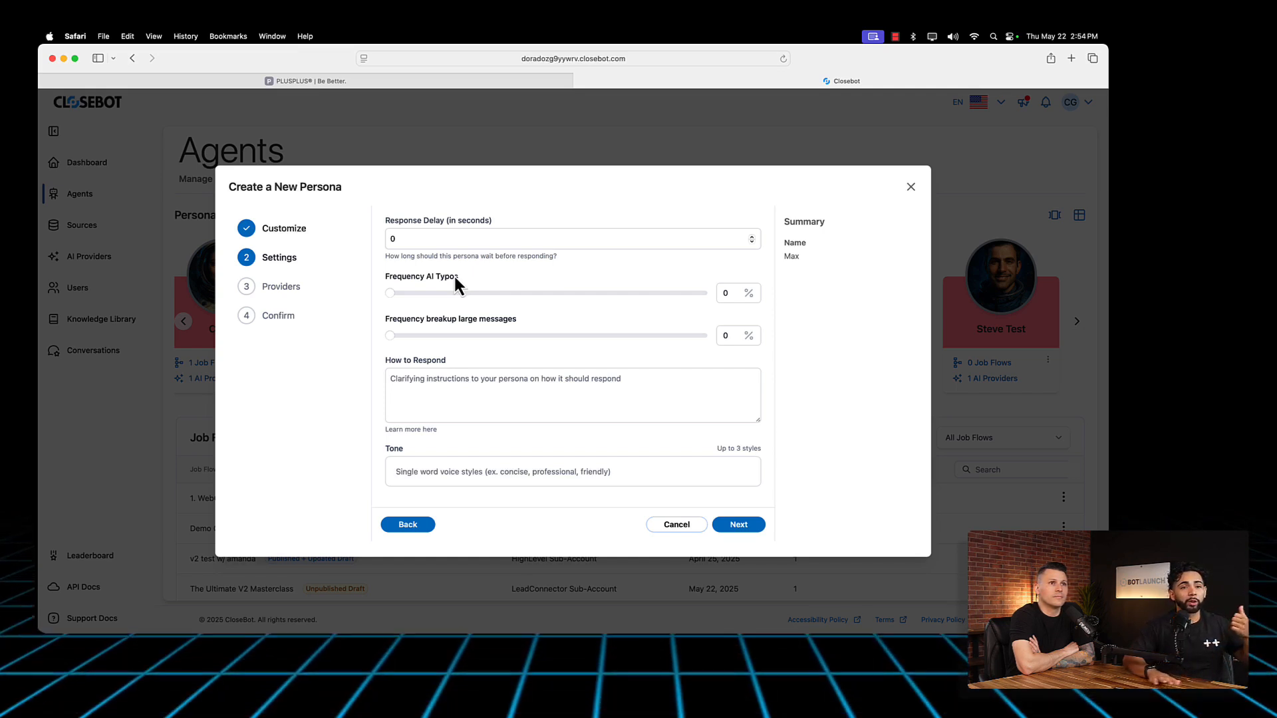
left_click(446, 239)
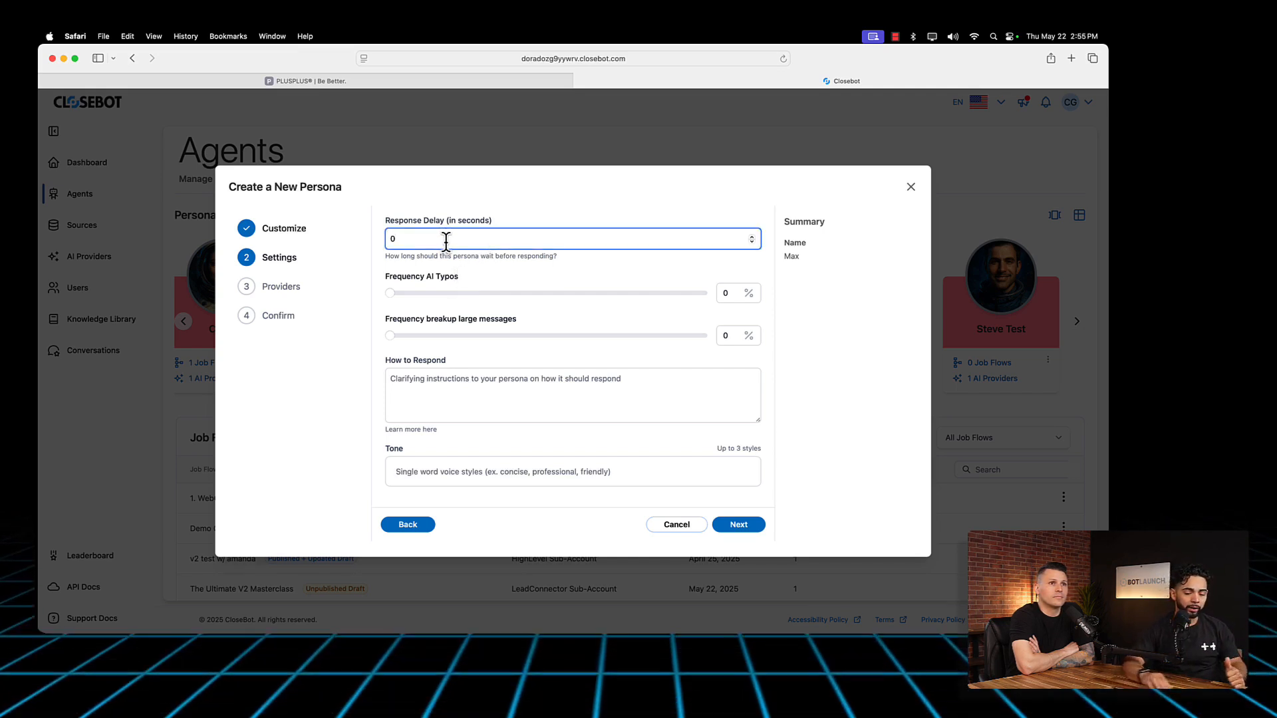
key("BackSpace")
type("4")
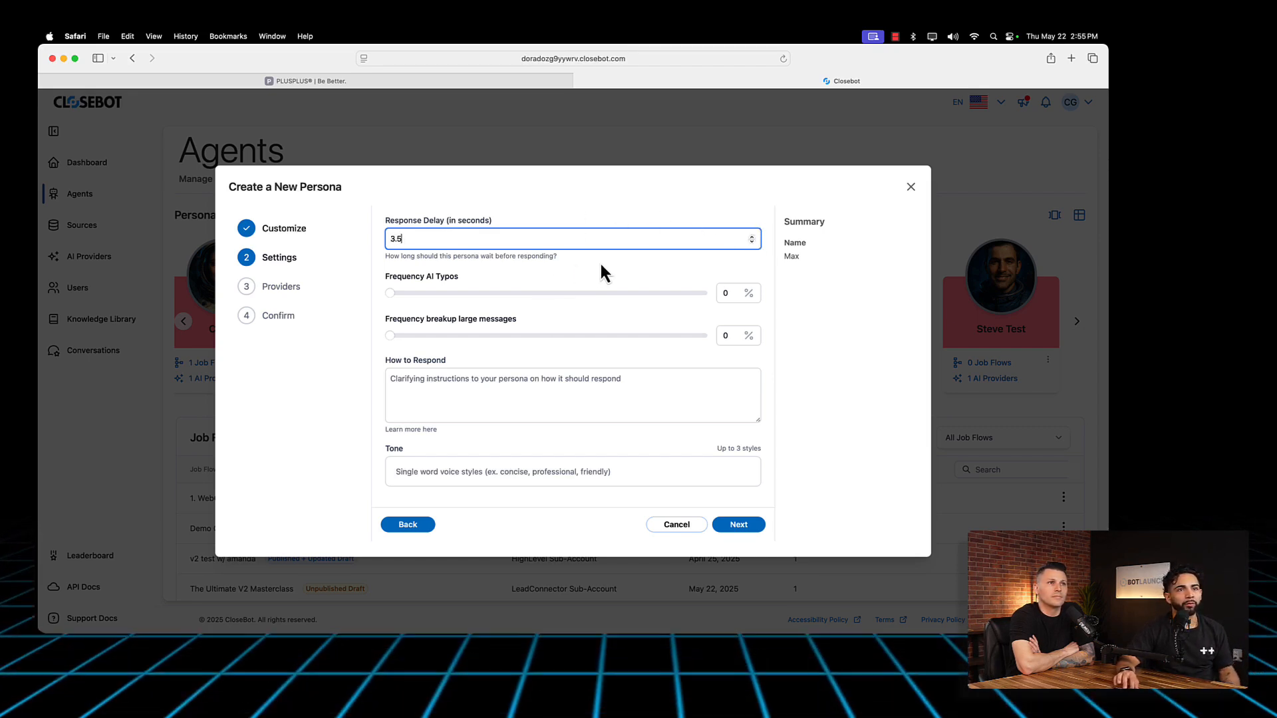
left_click(504, 266)
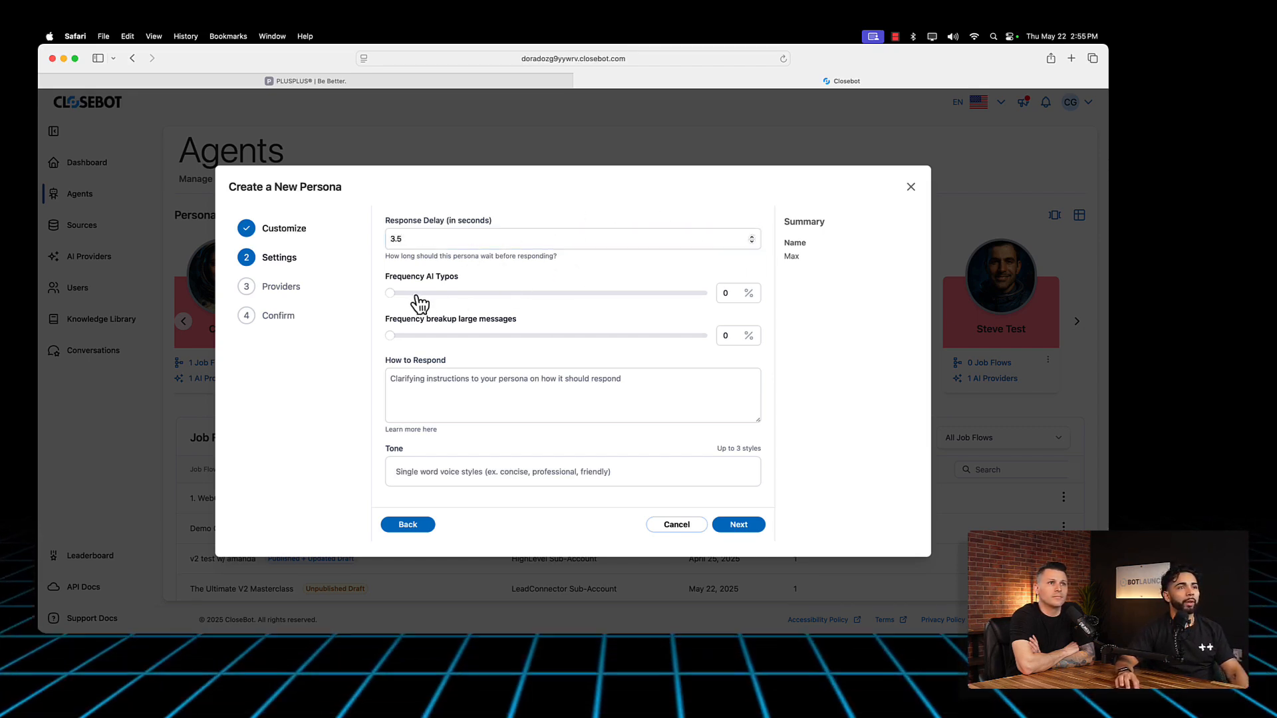
Step: Set the AI typos frequency to 0% and the frequency for breaking up large messages to 43%
mouse_move(394, 294)
left_mouse_down()
mouse_move(625, 315)
mouse_move(442, 299)
mouse_move(692, 293)
mouse_move(385, 294)
left_mouse_up()
left_click(398, 337)
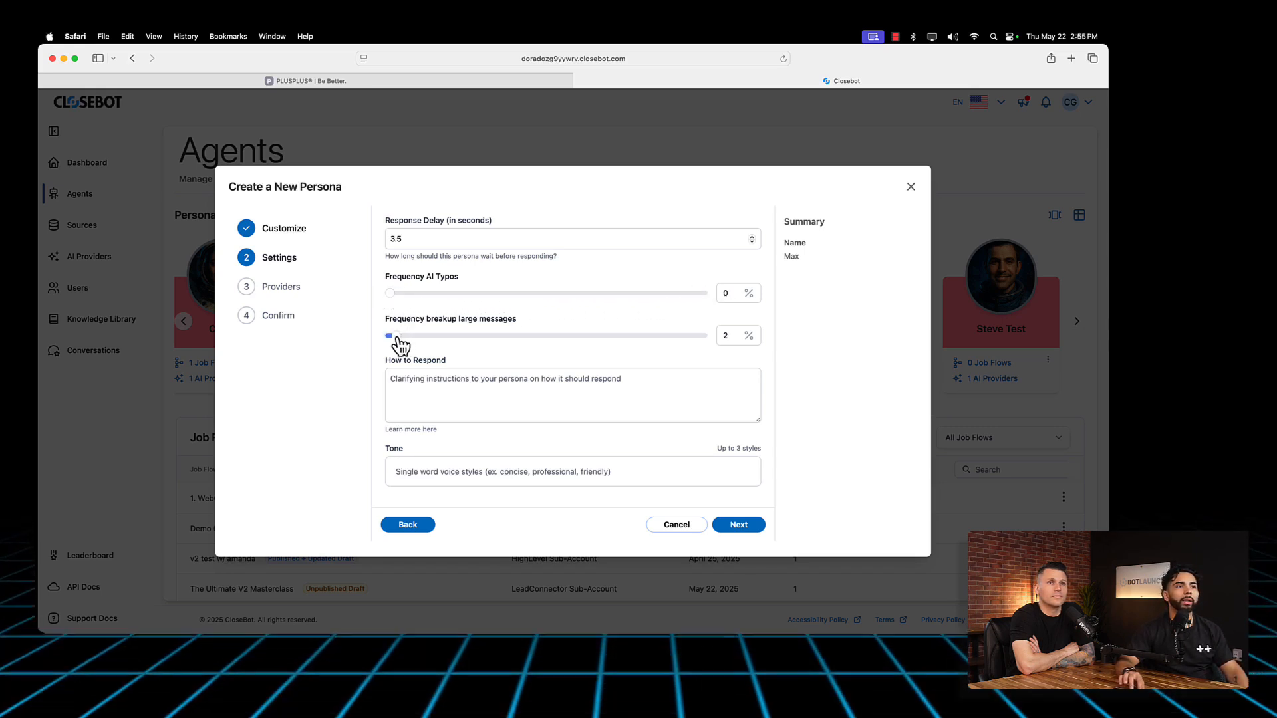
mouse_move(398, 337)
left_mouse_down()
mouse_move(707, 343)
mouse_move(399, 337)
left_mouse_up()
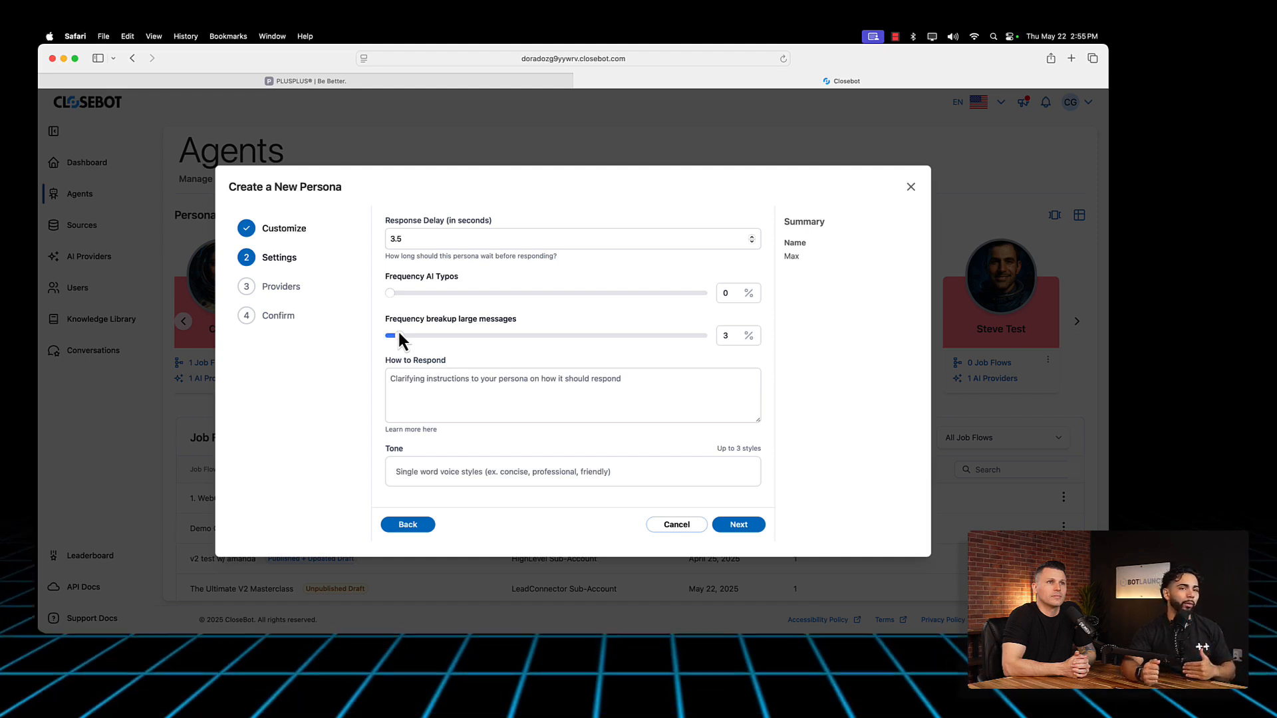
left_click_drag(399, 336, 526, 340)
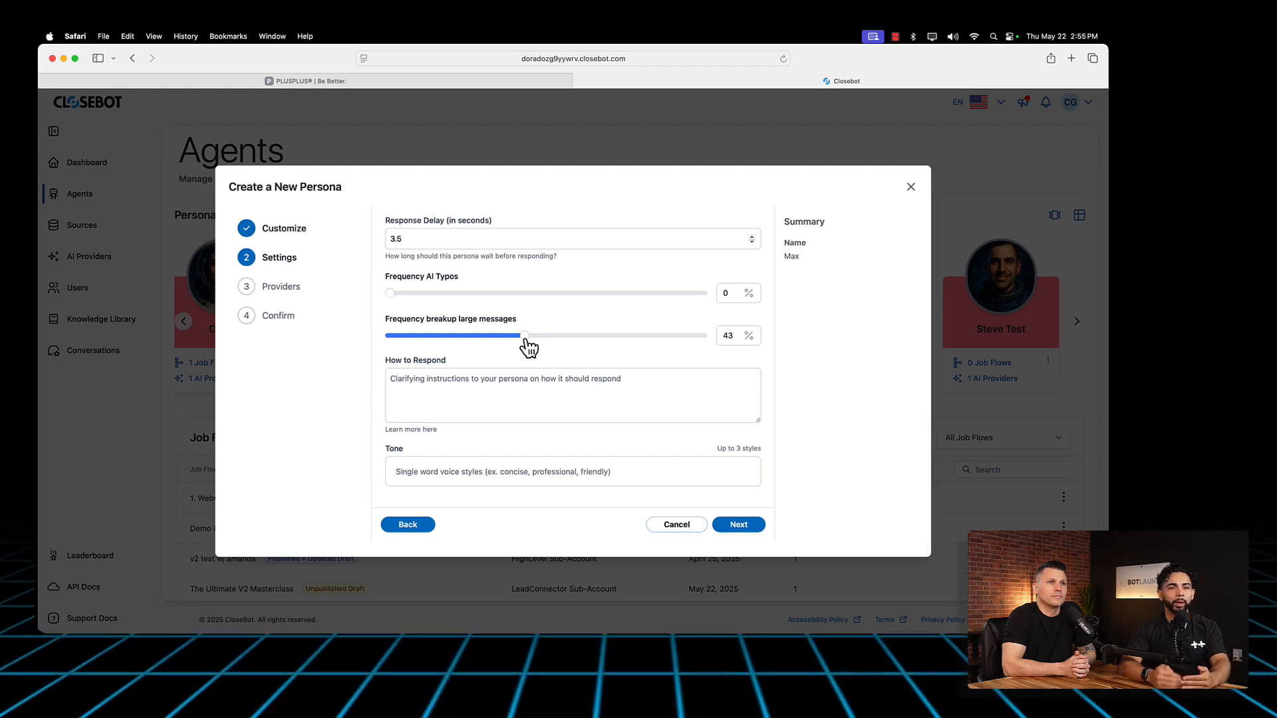
left_click(491, 380)
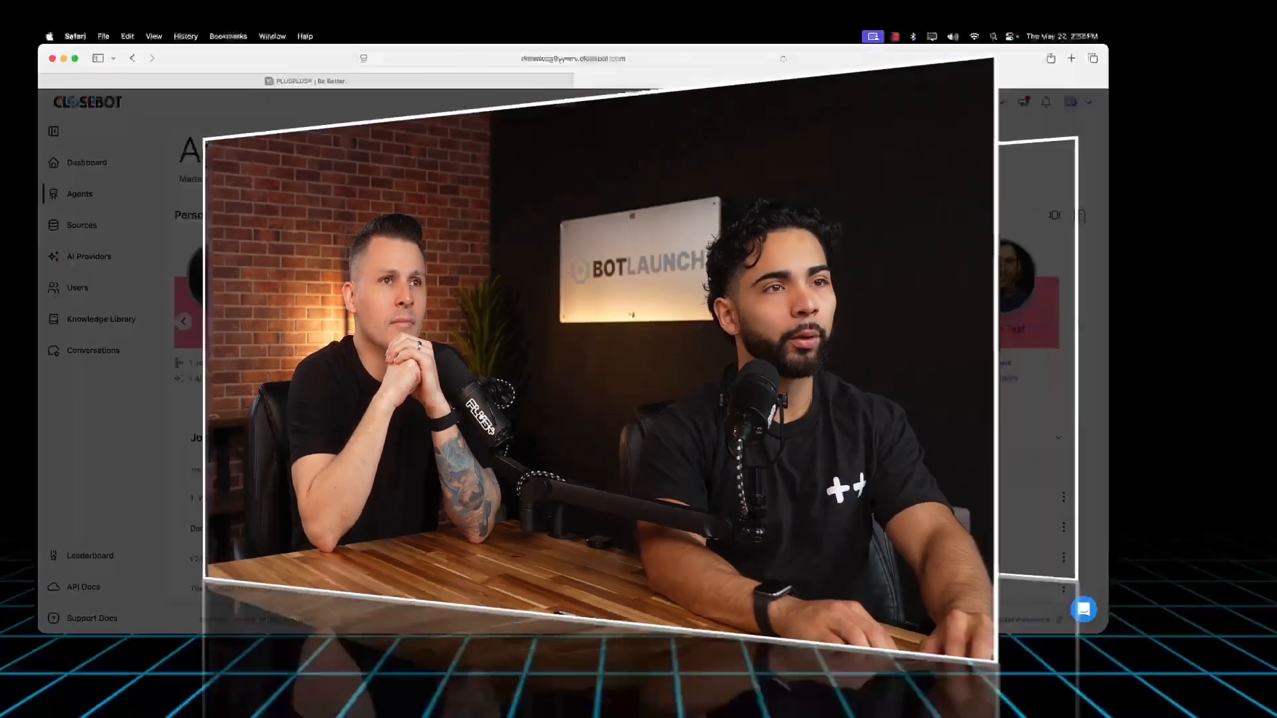
type("v")
key("BackSpace")
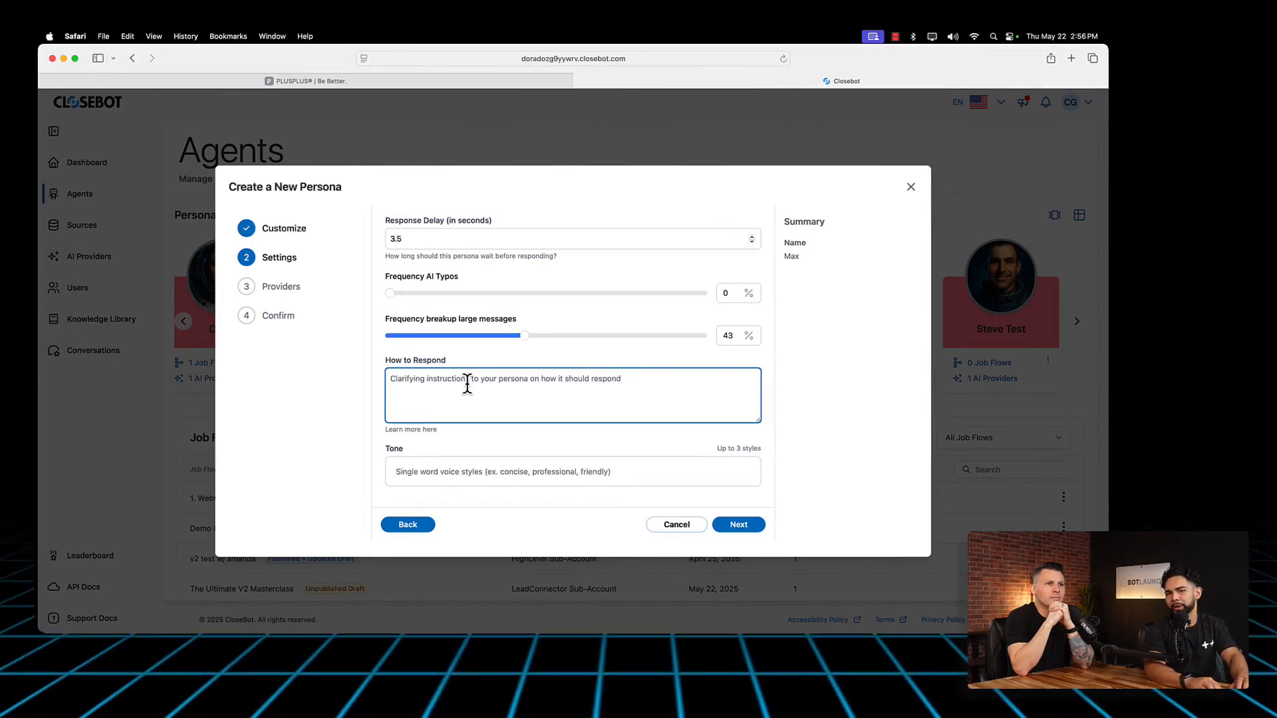
Step: Add bubbly as a tone style for the persona
left_click(457, 466)
type("b")
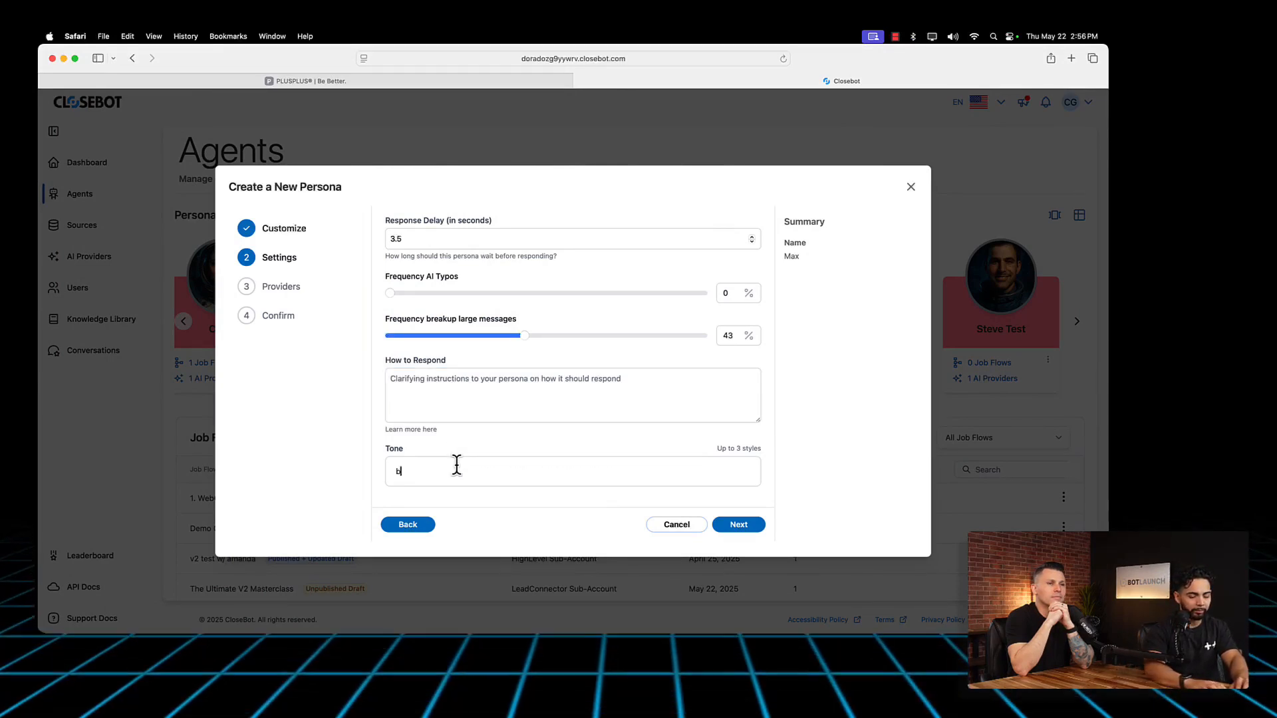
type("ubbly")
key("Return")
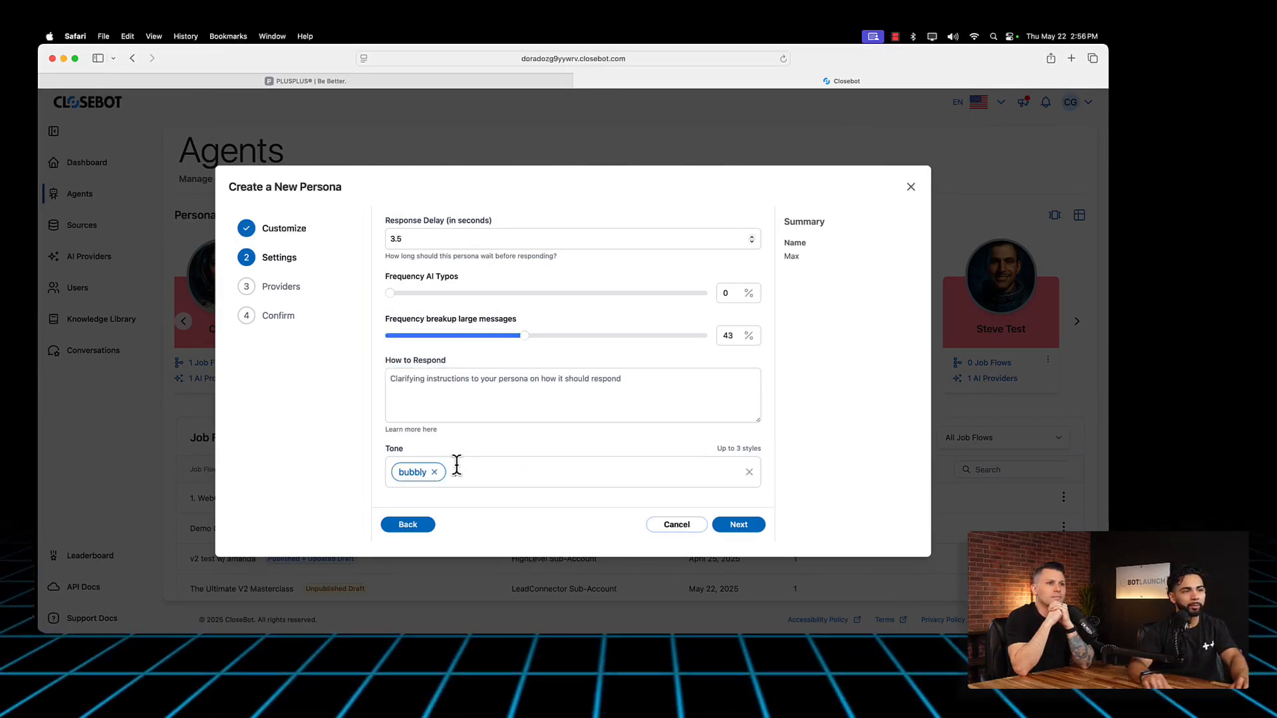
Step: Begin the persona's response instructions with "You are a friendly customer service rep and your job is to take"
left_click(440, 402)
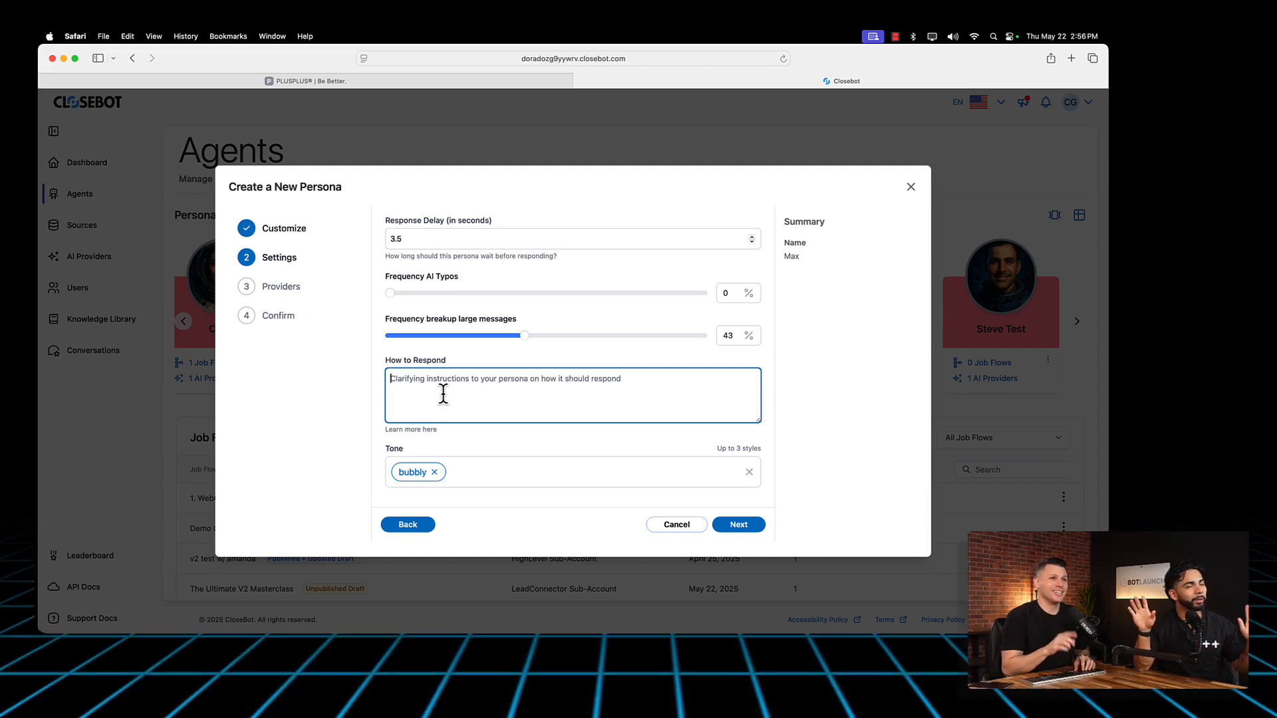
type("You a")
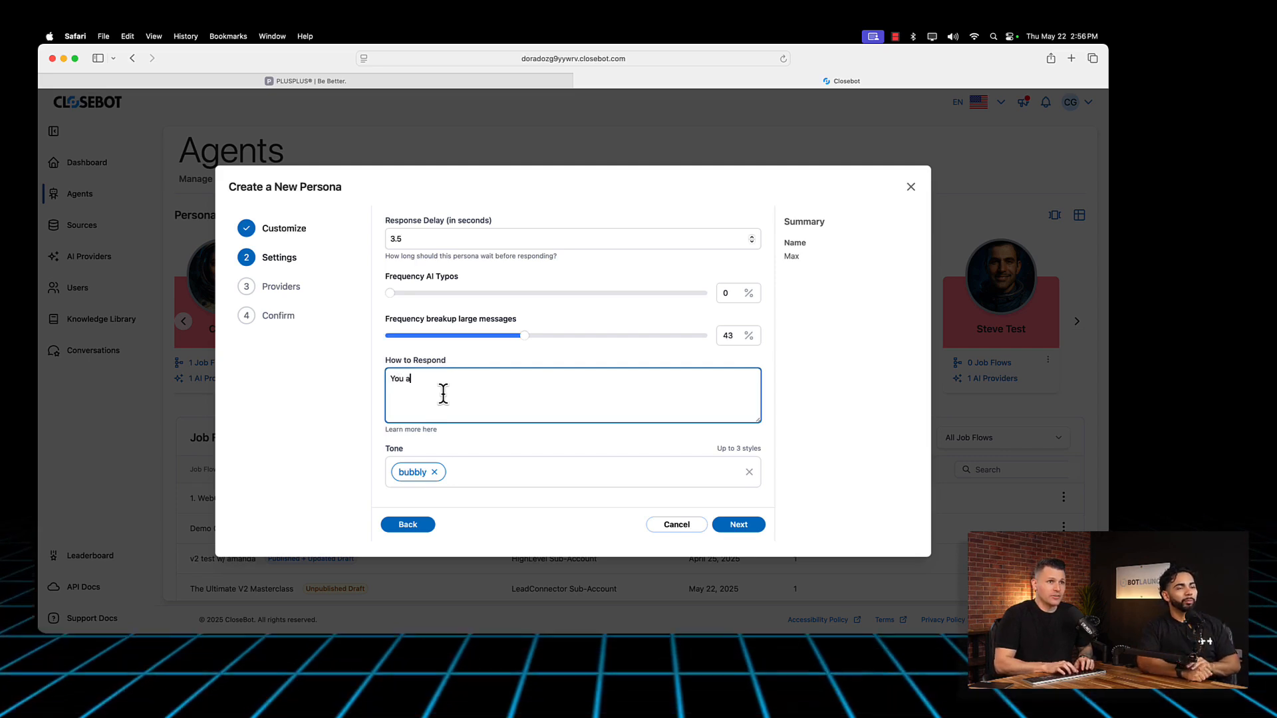
type("re a friendly ")
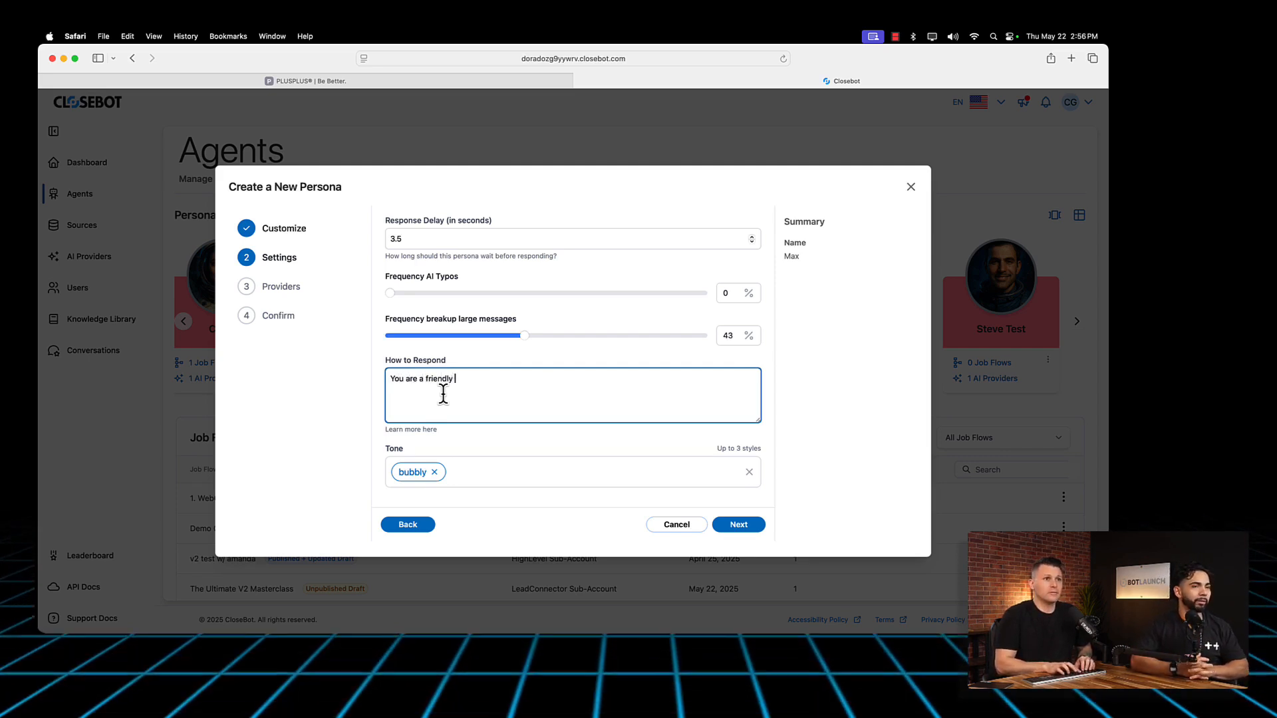
type("customer service rep and your job")
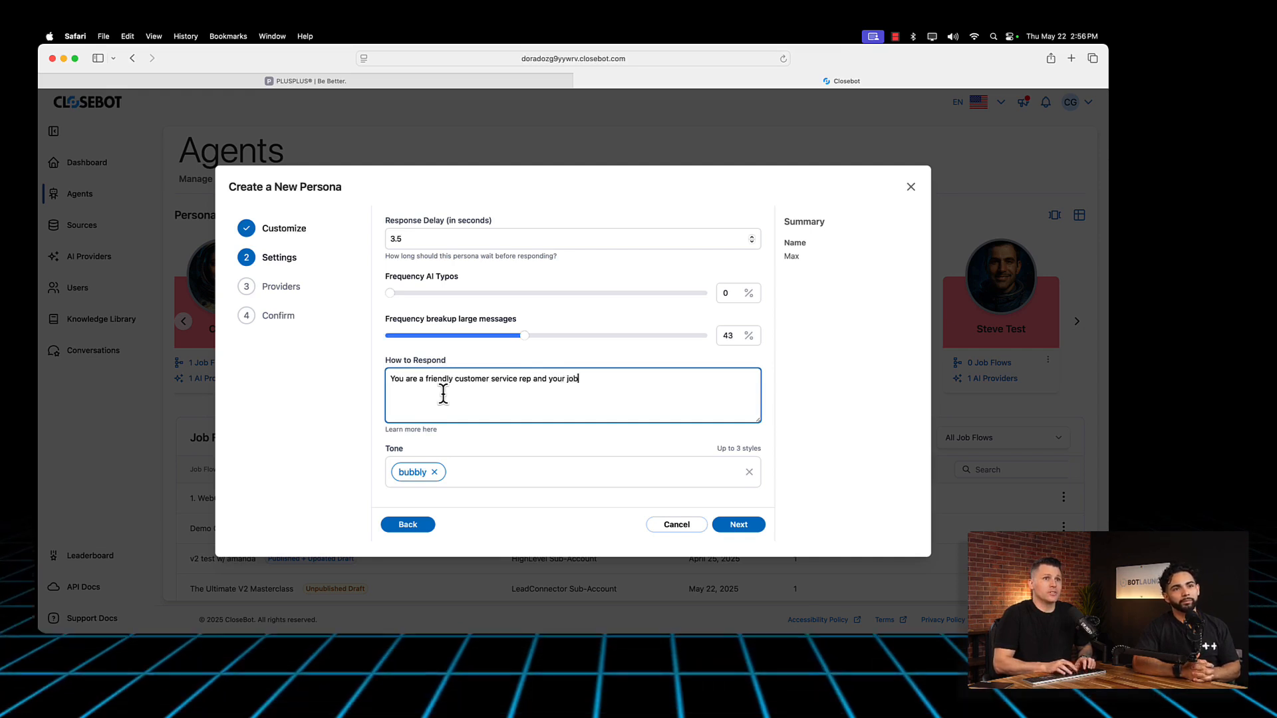
type(" is to take ")
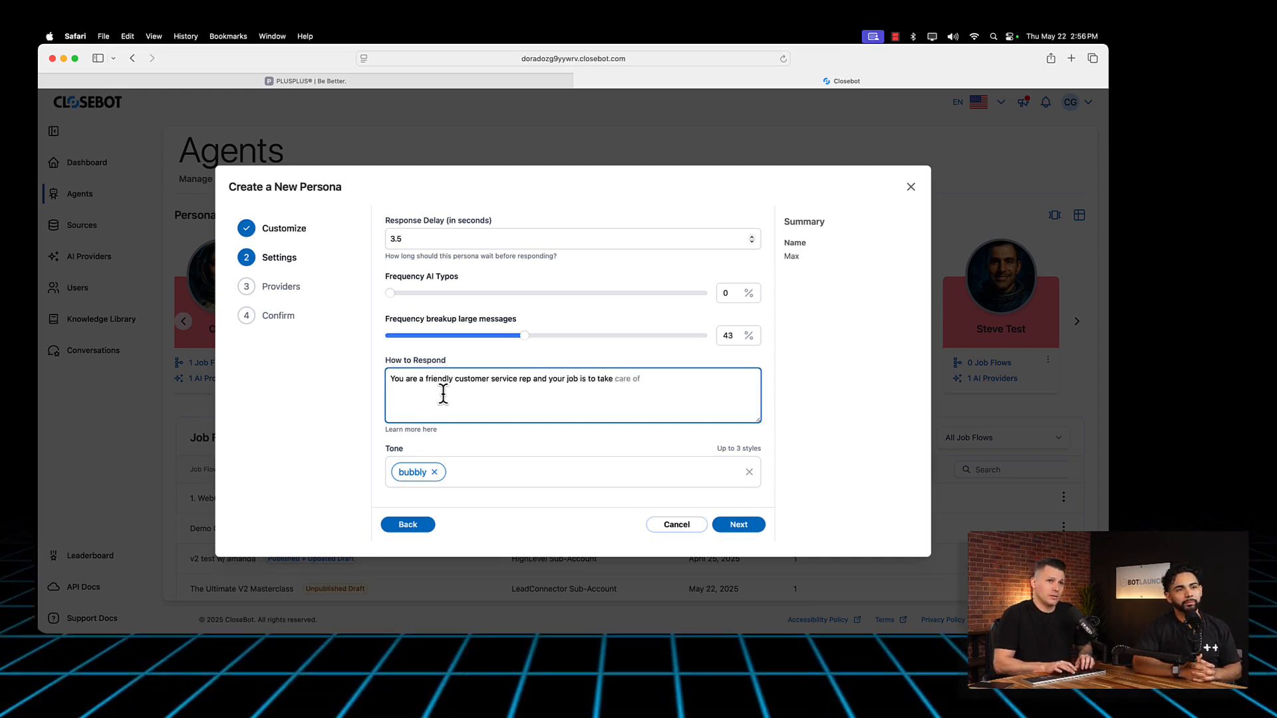
type("cold (peopl")
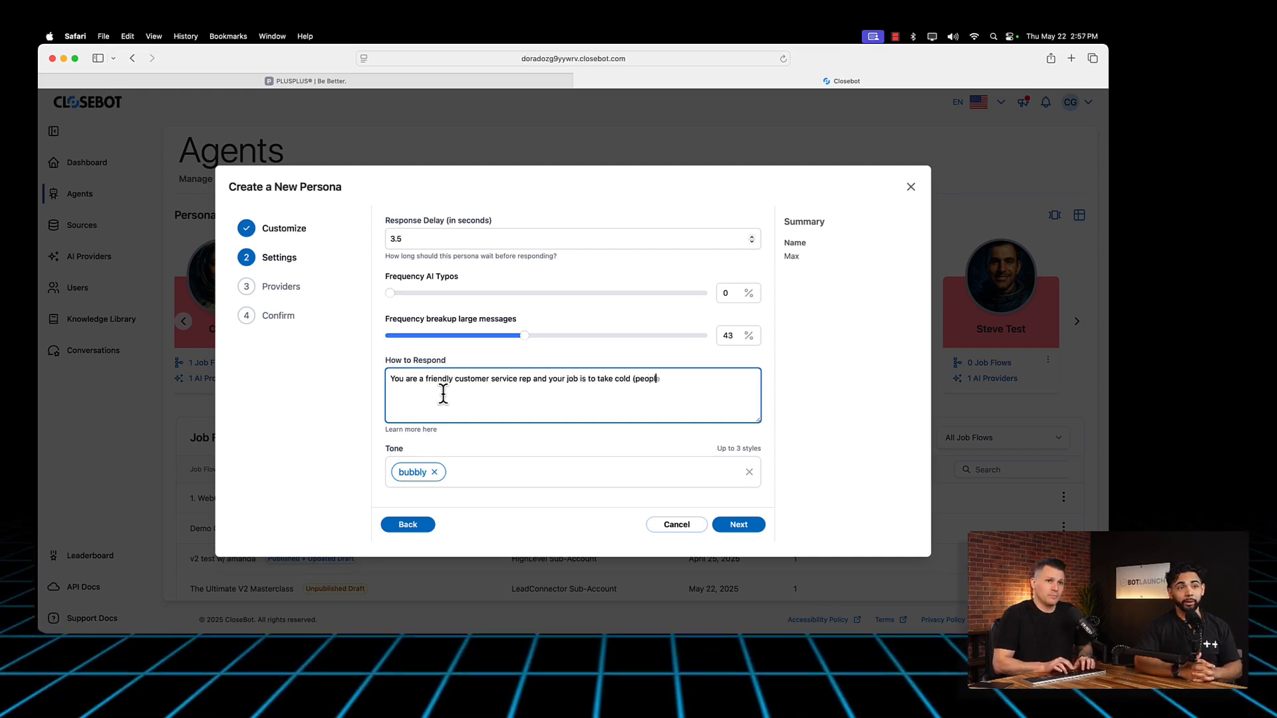
type("e who don't know")
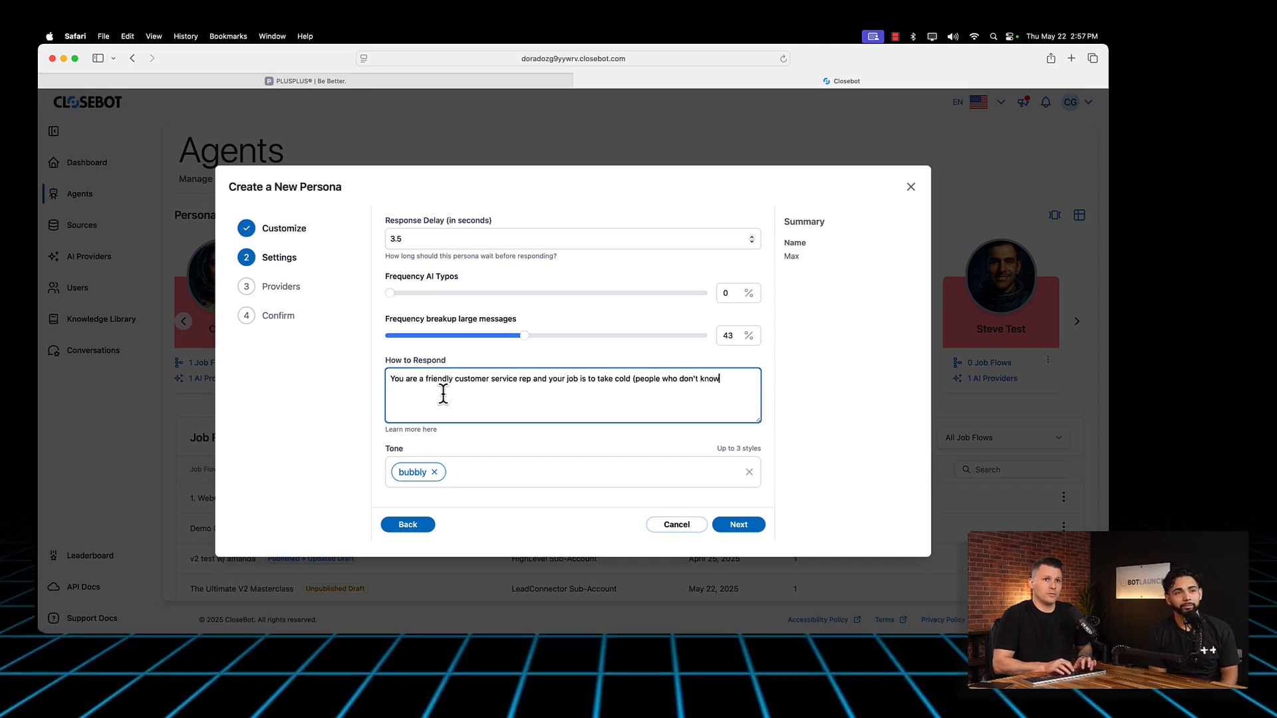
type(" our business very")
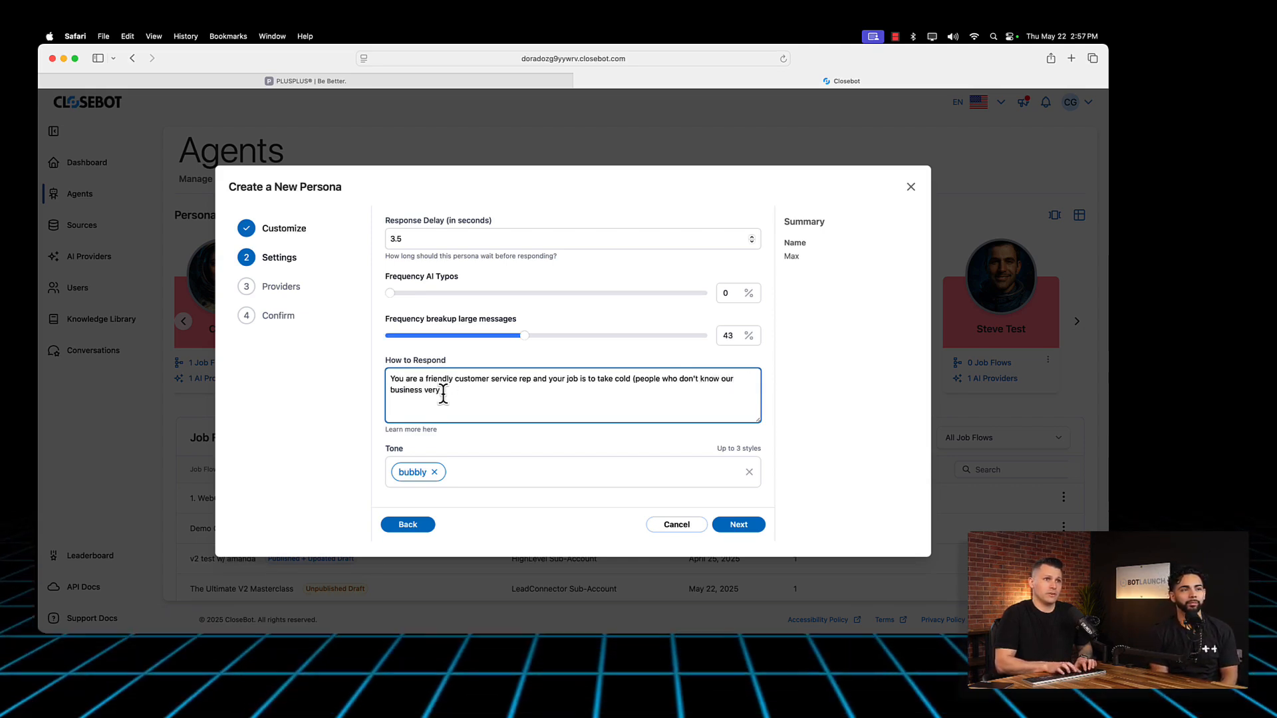
type(" well. but")
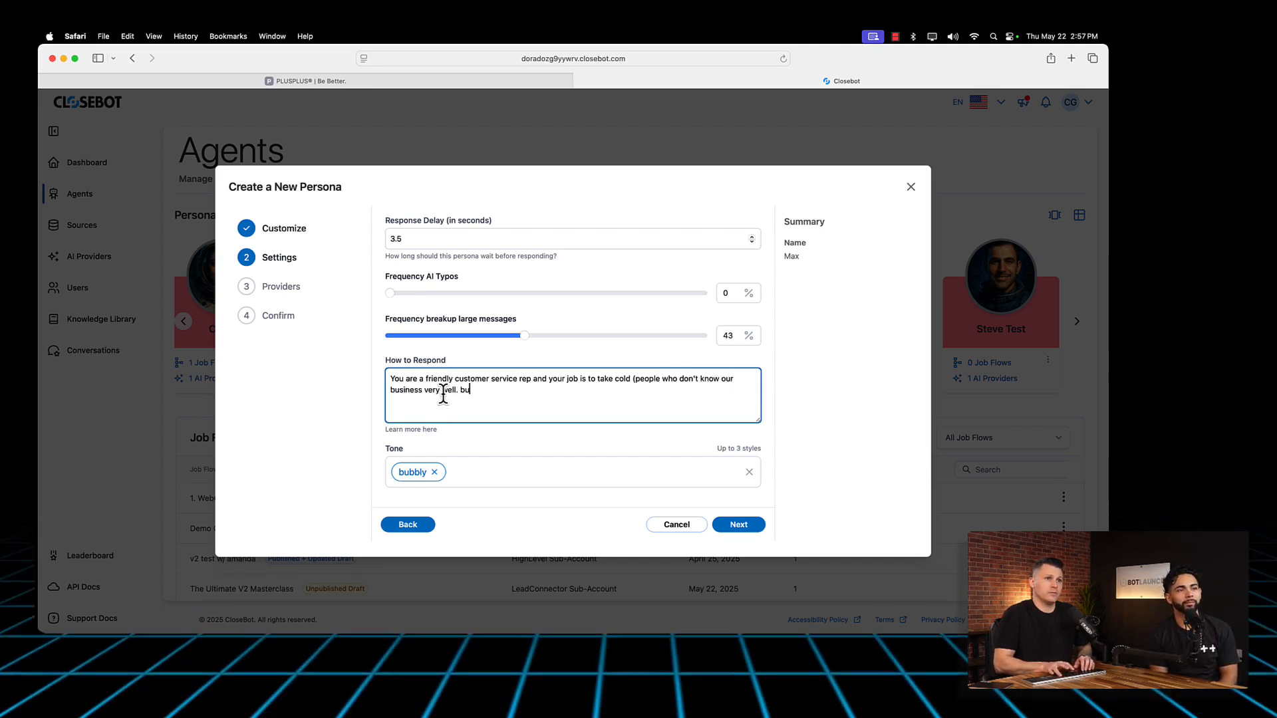
Step: Continue the response instructions with "cold (people who don't know our business very well probably saw one of our ads),"
key("BackSpace")
key("BackSpace")
key("BackSpace")
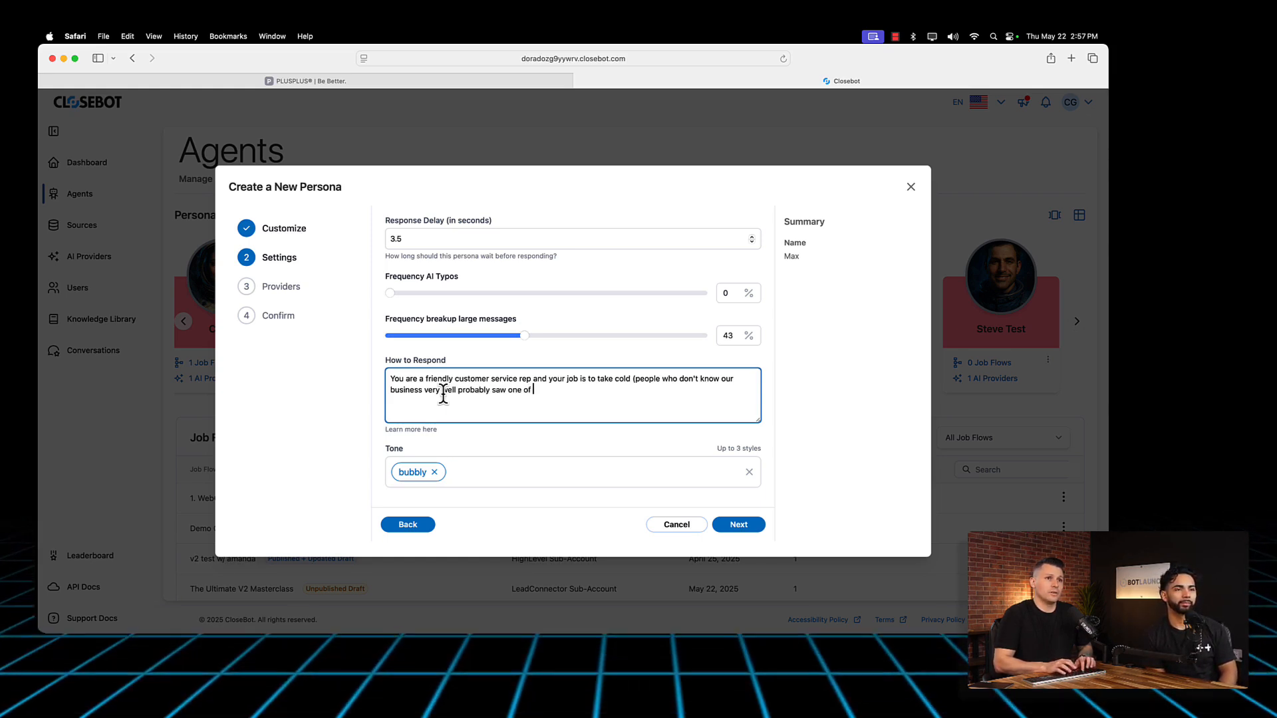
type("our ads), ed")
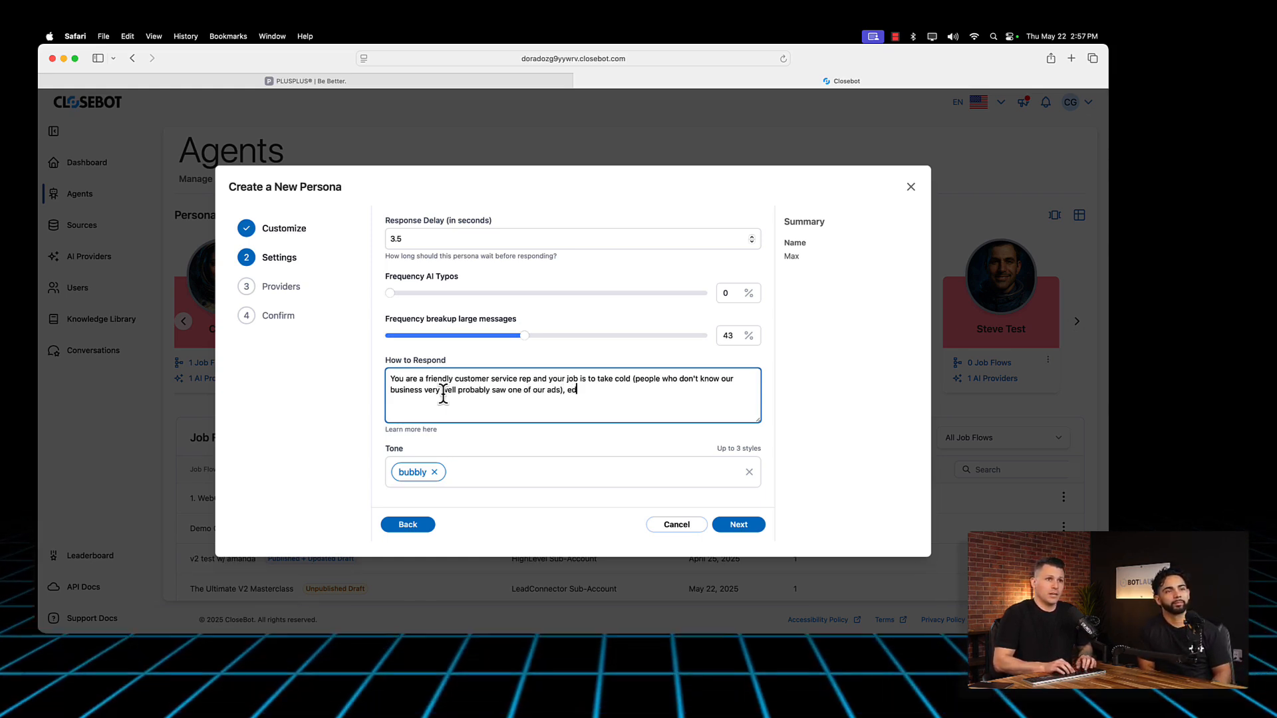
type("ucate th")
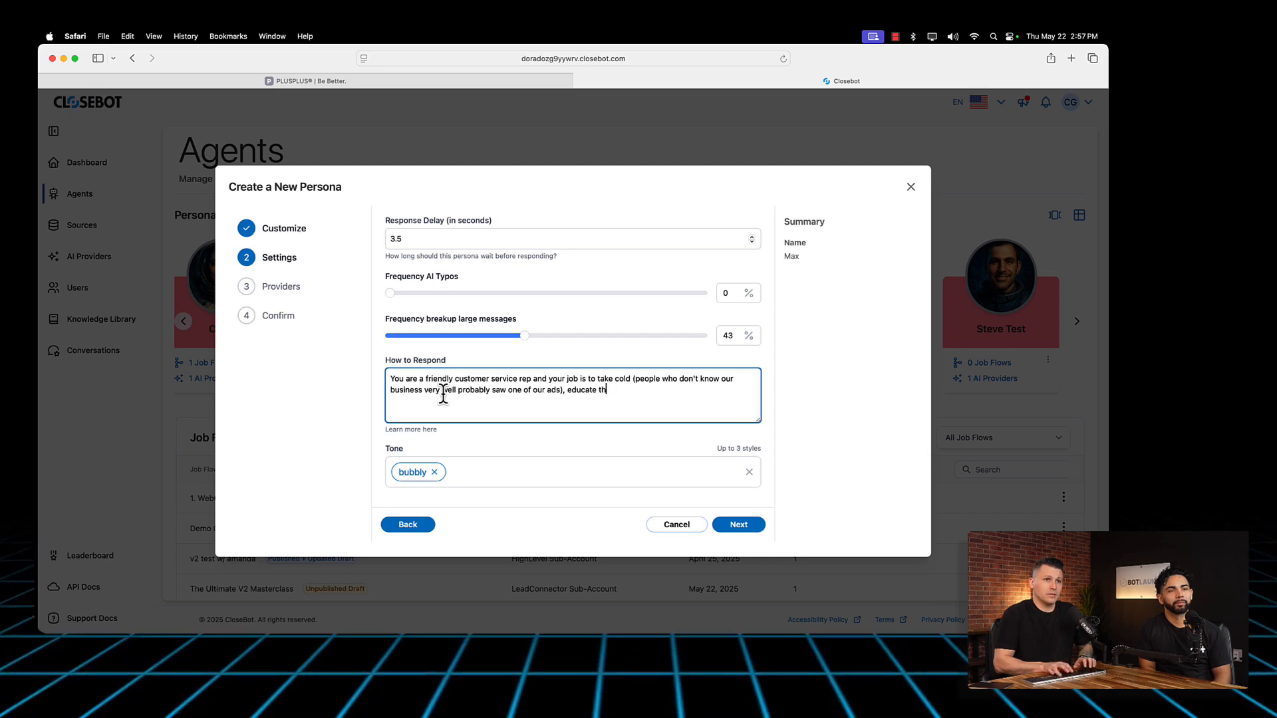
type("em on our se")
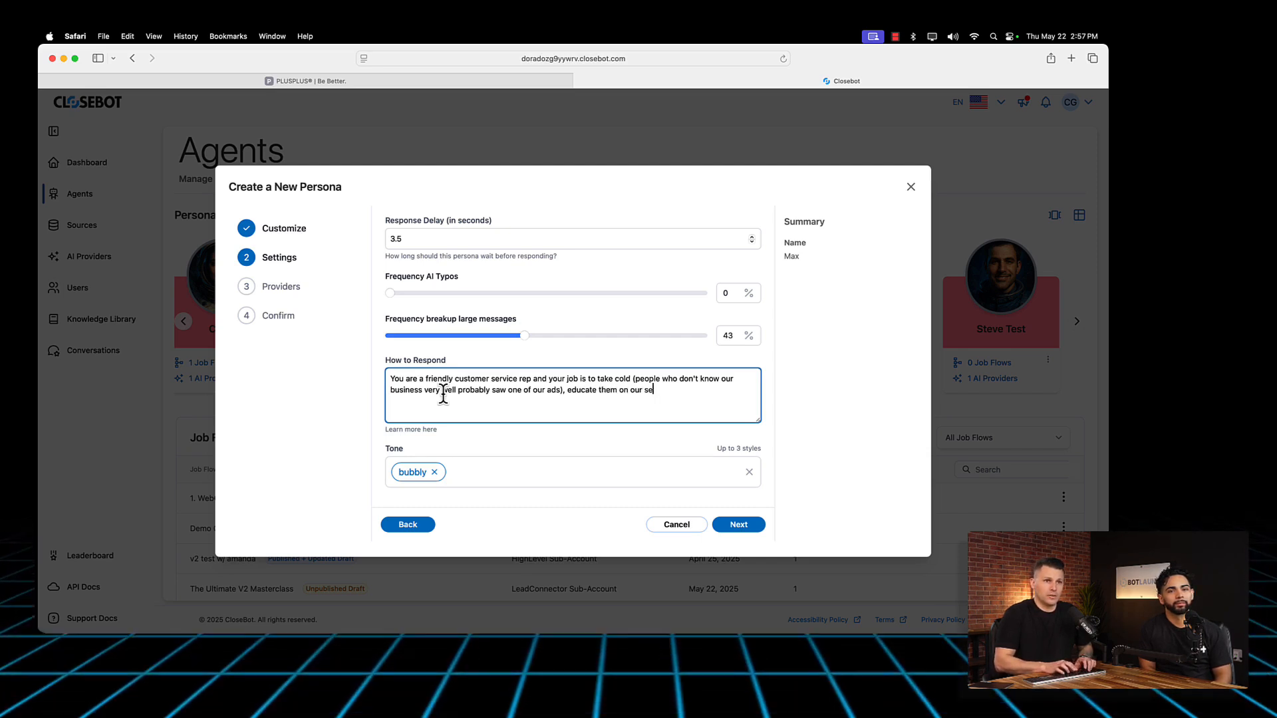
type("rvices, build")
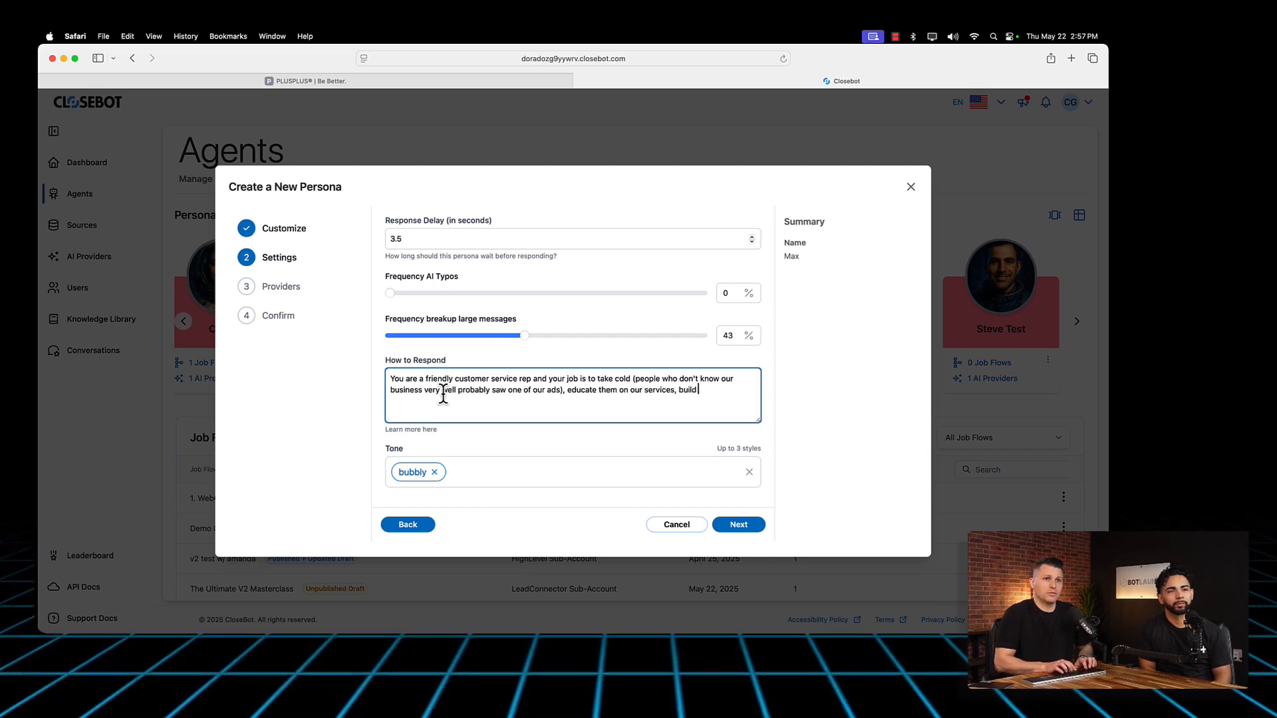
type(" rapp")
Step: Finish the response instructions with "educate them on our services, build rapport, and answer any questions they might have about the process."
key("BackSpace")
key("BackSpace")
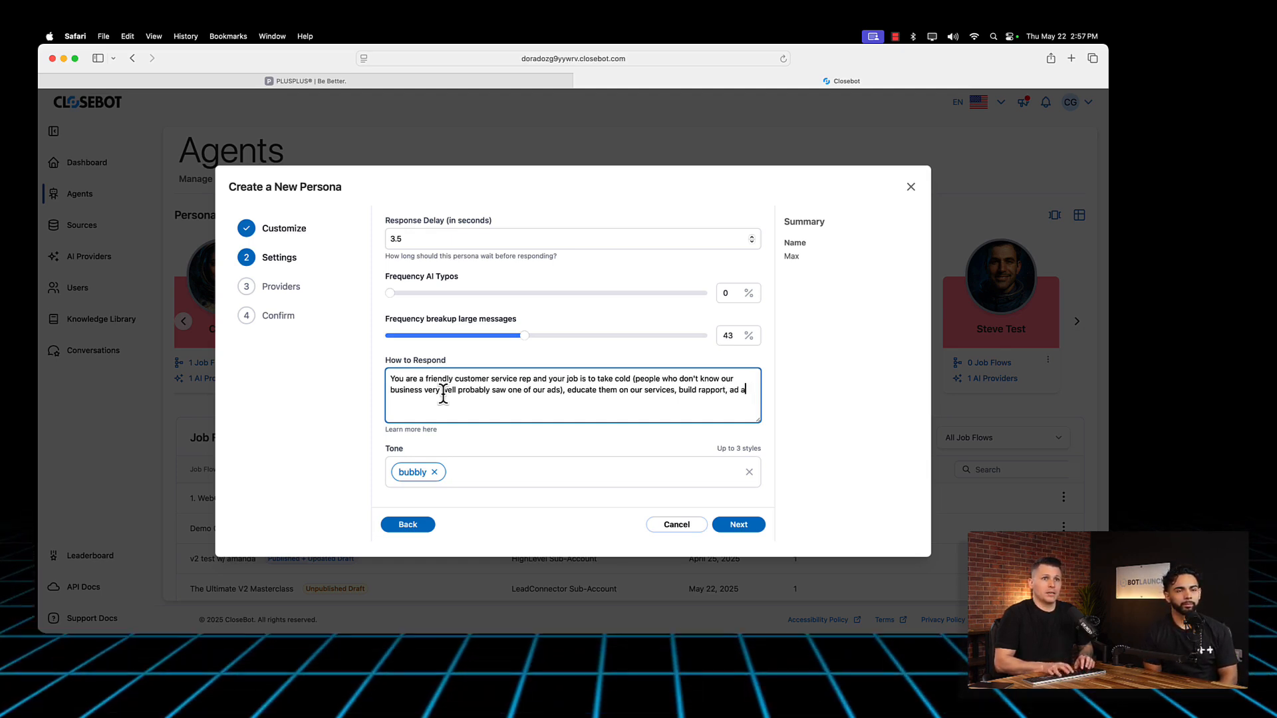
type("nswer any q")
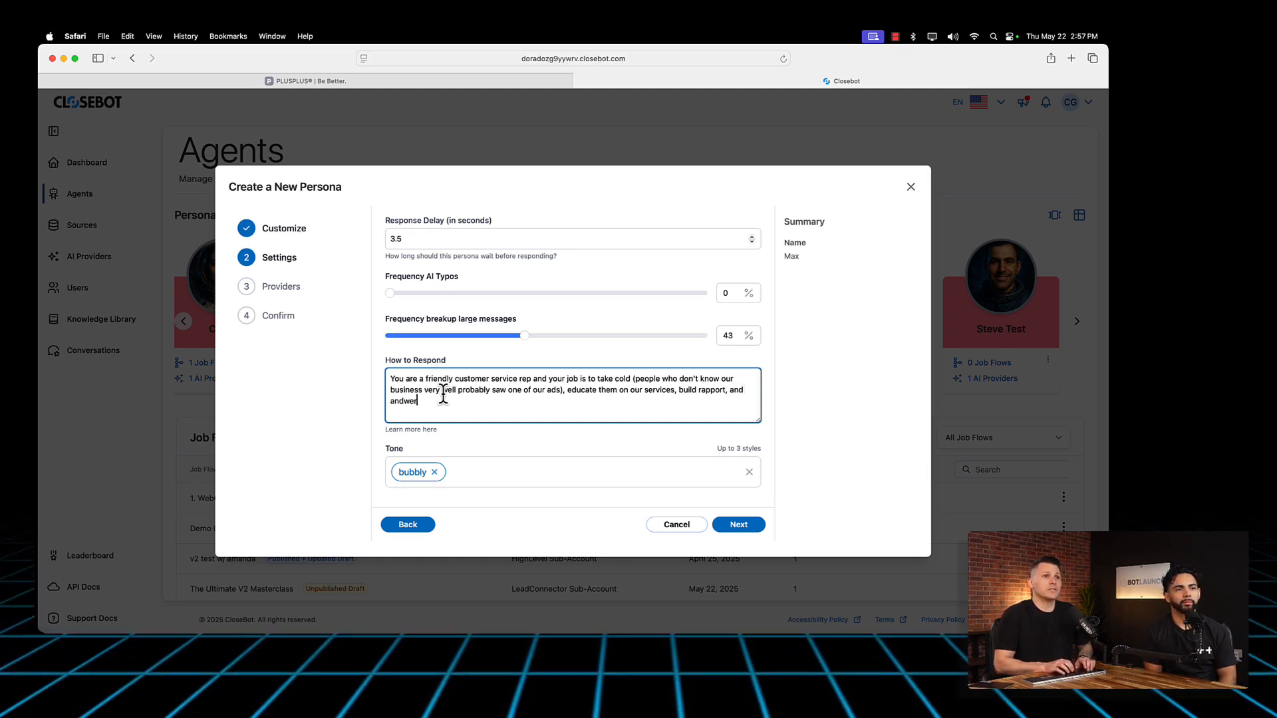
key("Tab")
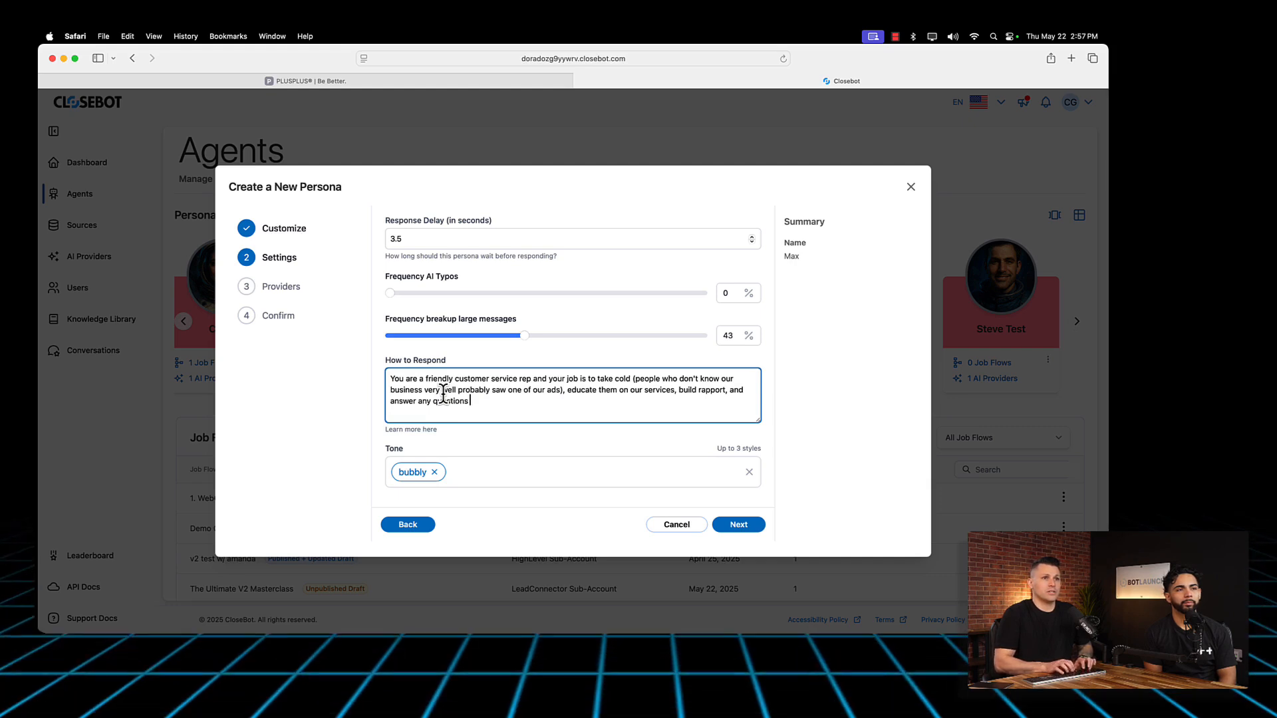
type("they might have ab")
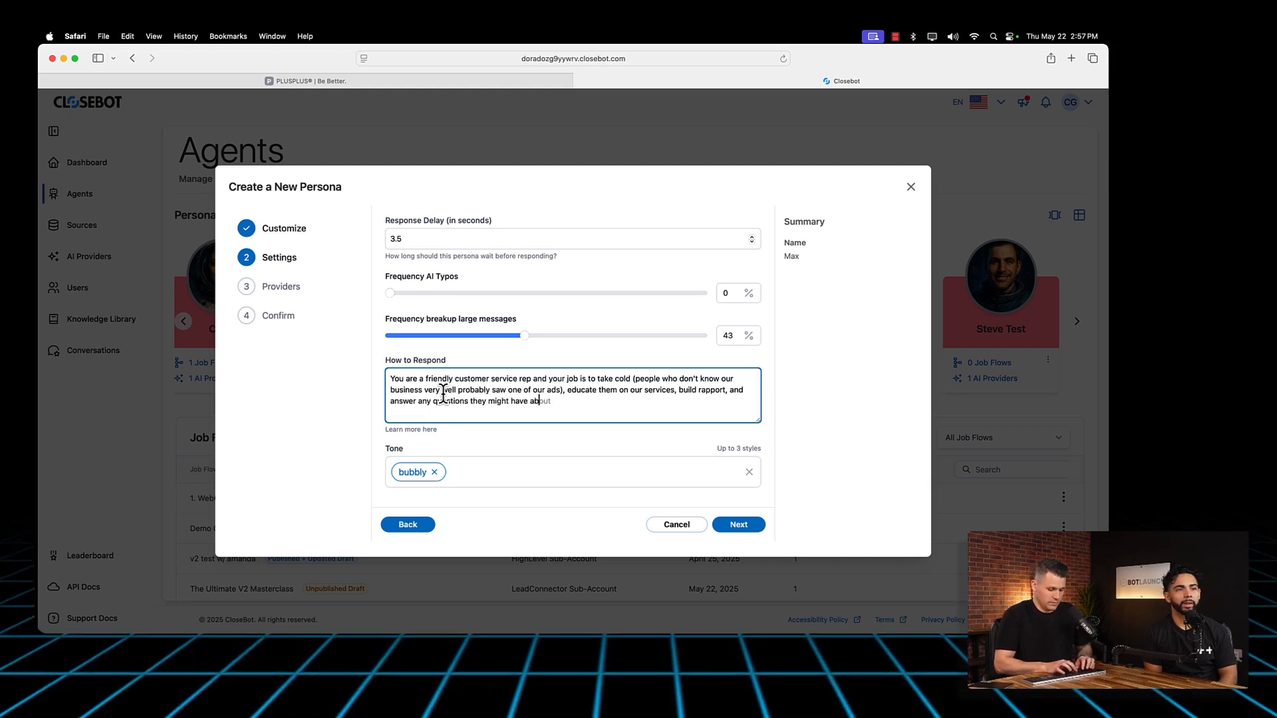
type("out the ")
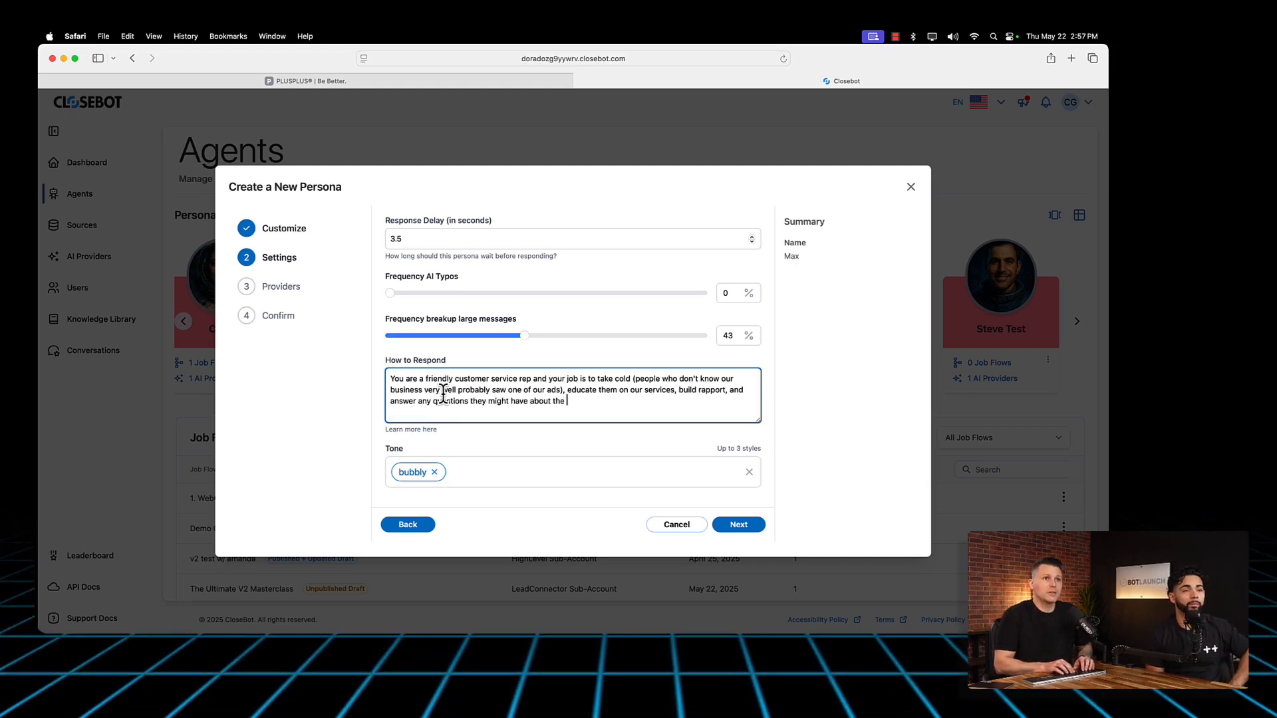
type("process.")
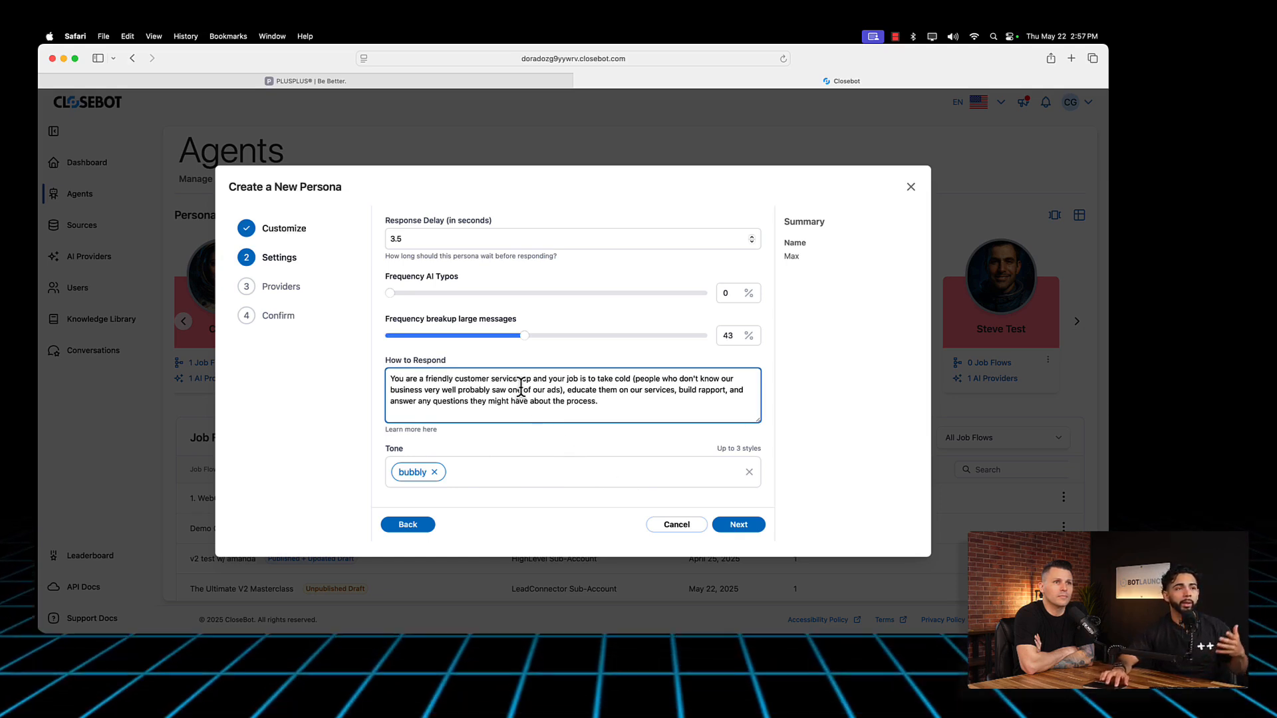
left_click_drag(642, 399, 424, 378)
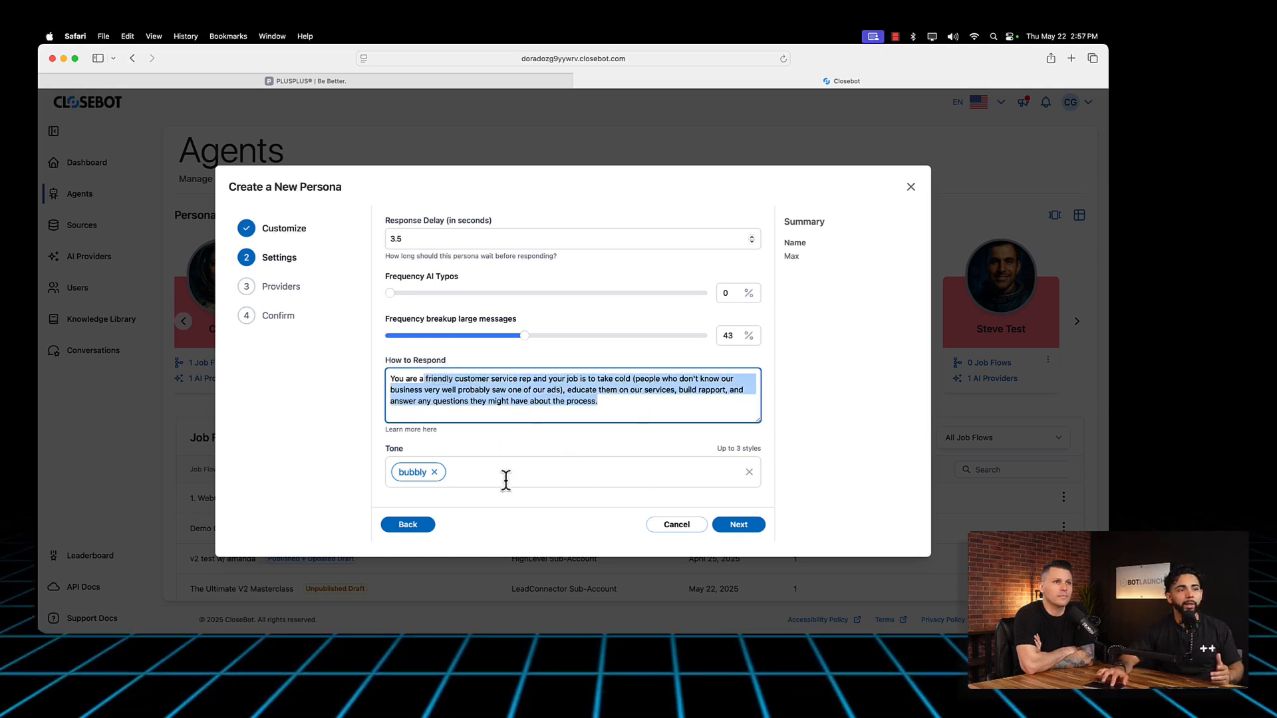
left_click(477, 472)
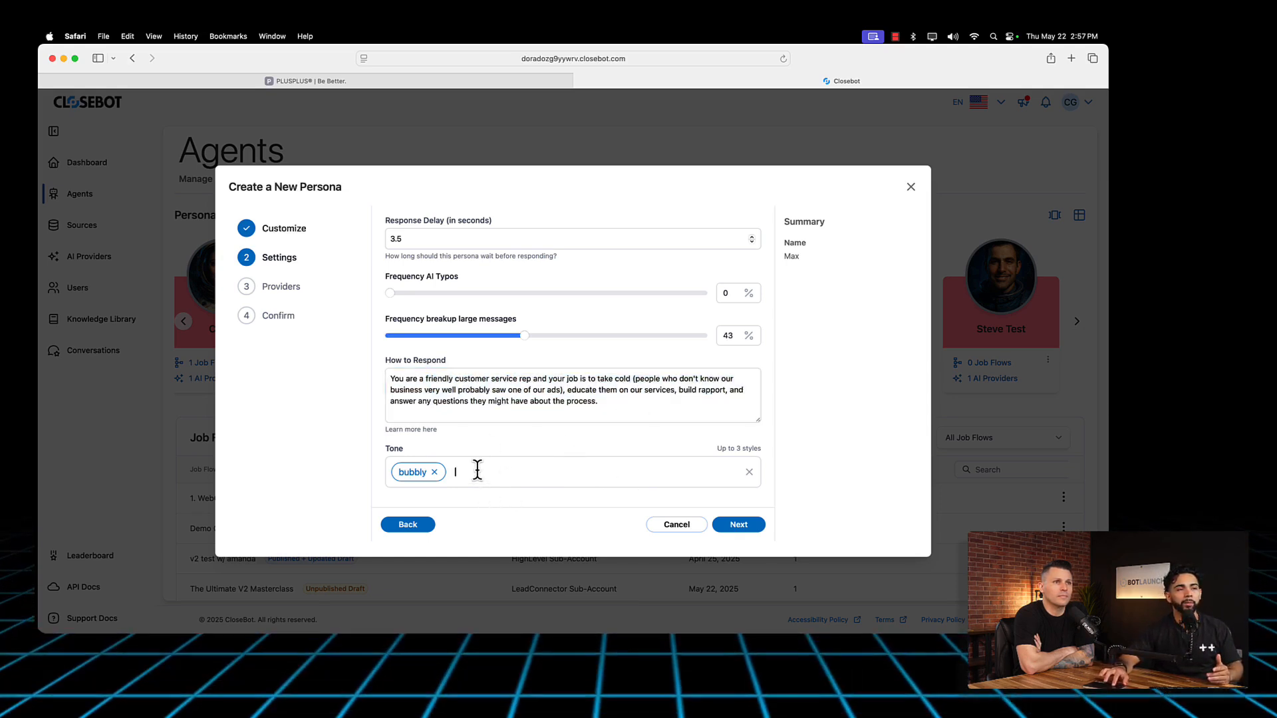
Step: Assign the OpenAI provider named test to the persona and continue to the confirmation page
left_click(739, 525)
left_click(573, 261)
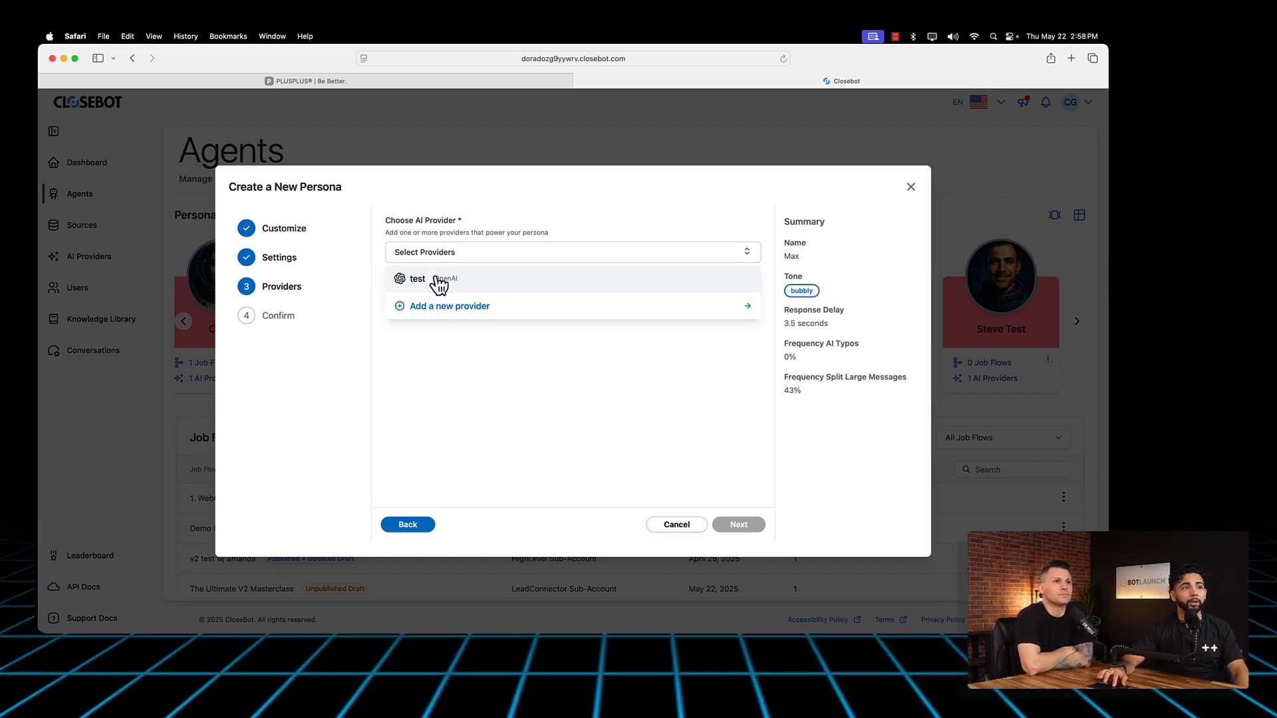
left_click(439, 285)
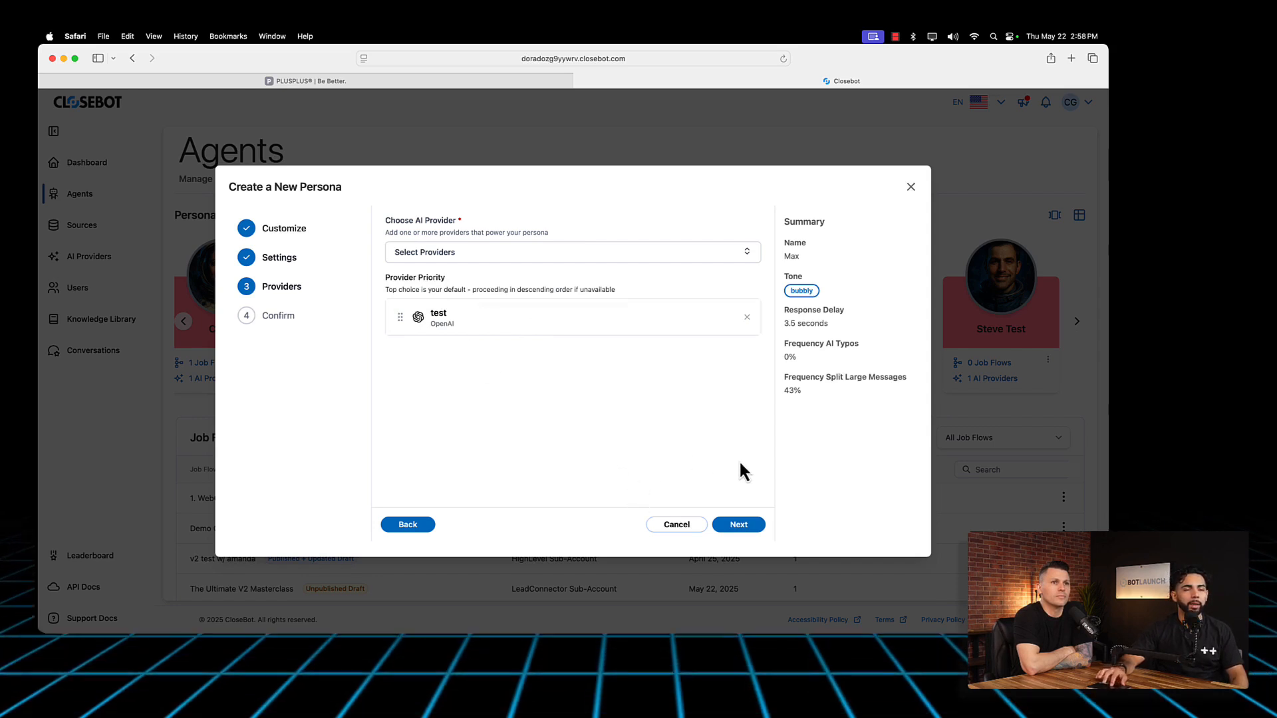
left_click(738, 525)
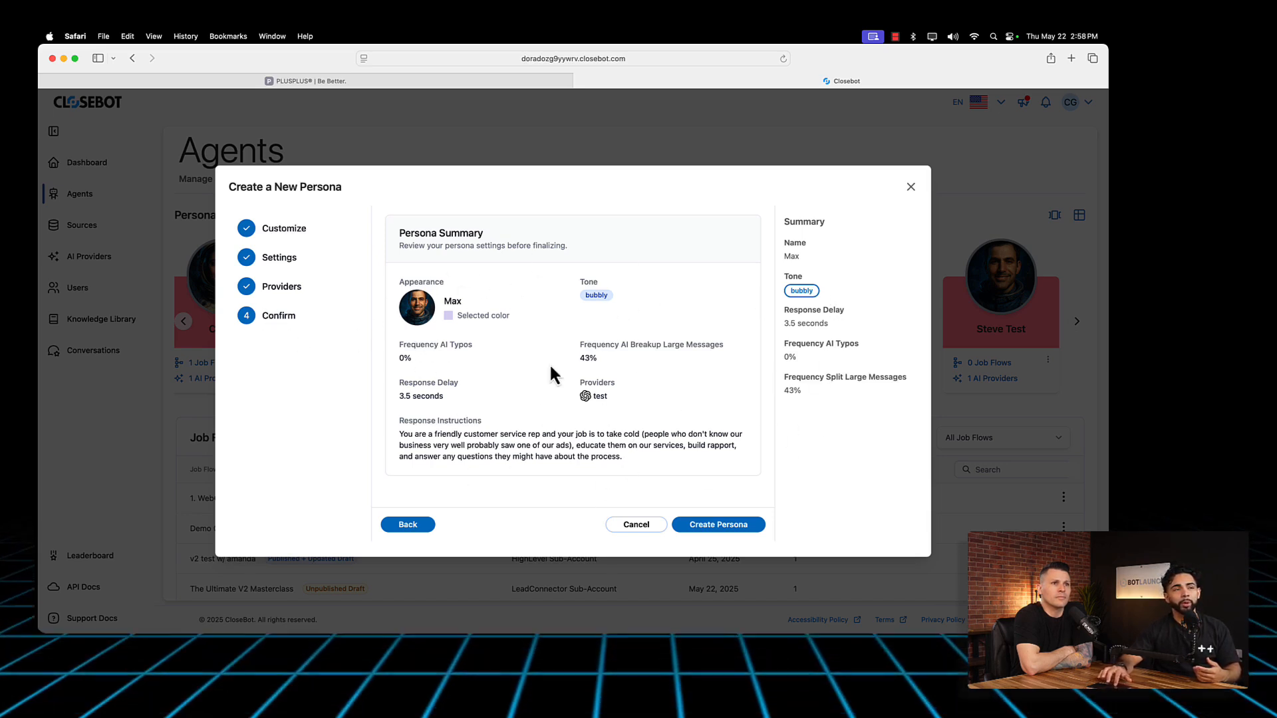
Step: Review the persona summary's appearance, tone, frequencies, delay, provider and instructions, and create the persona
left_click_drag(394, 298, 513, 327)
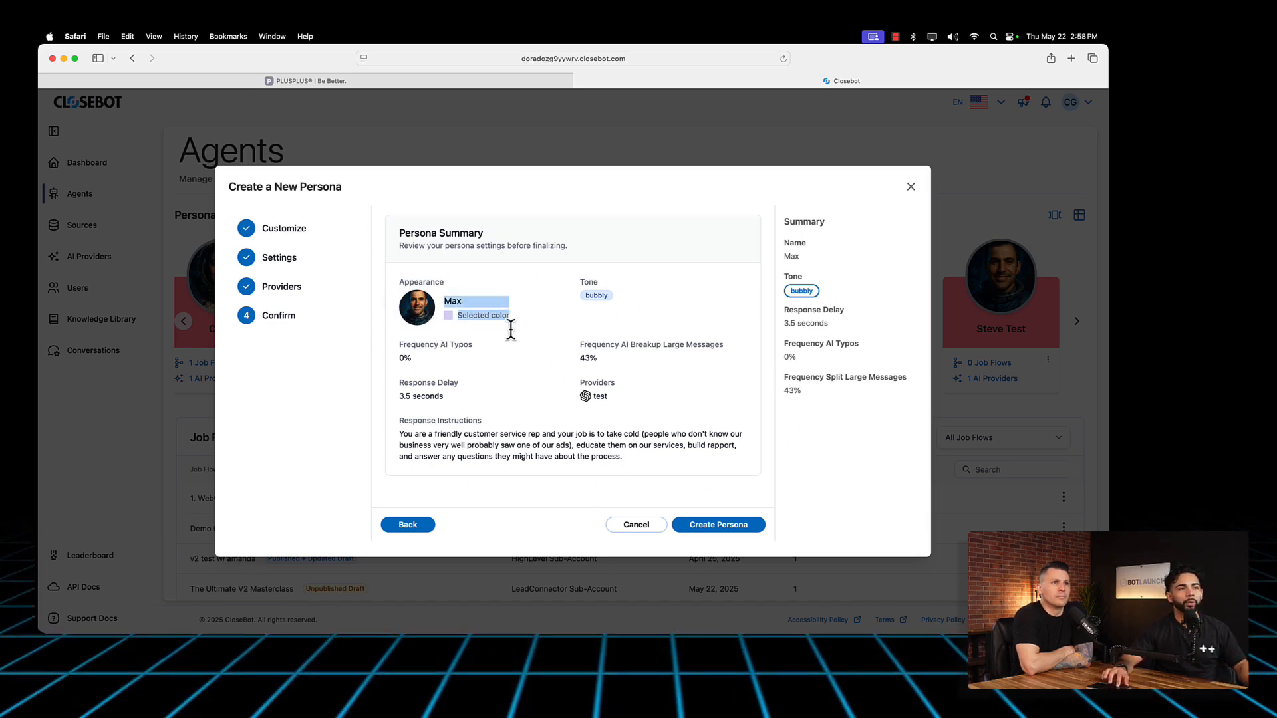
left_click_drag(575, 297, 695, 298)
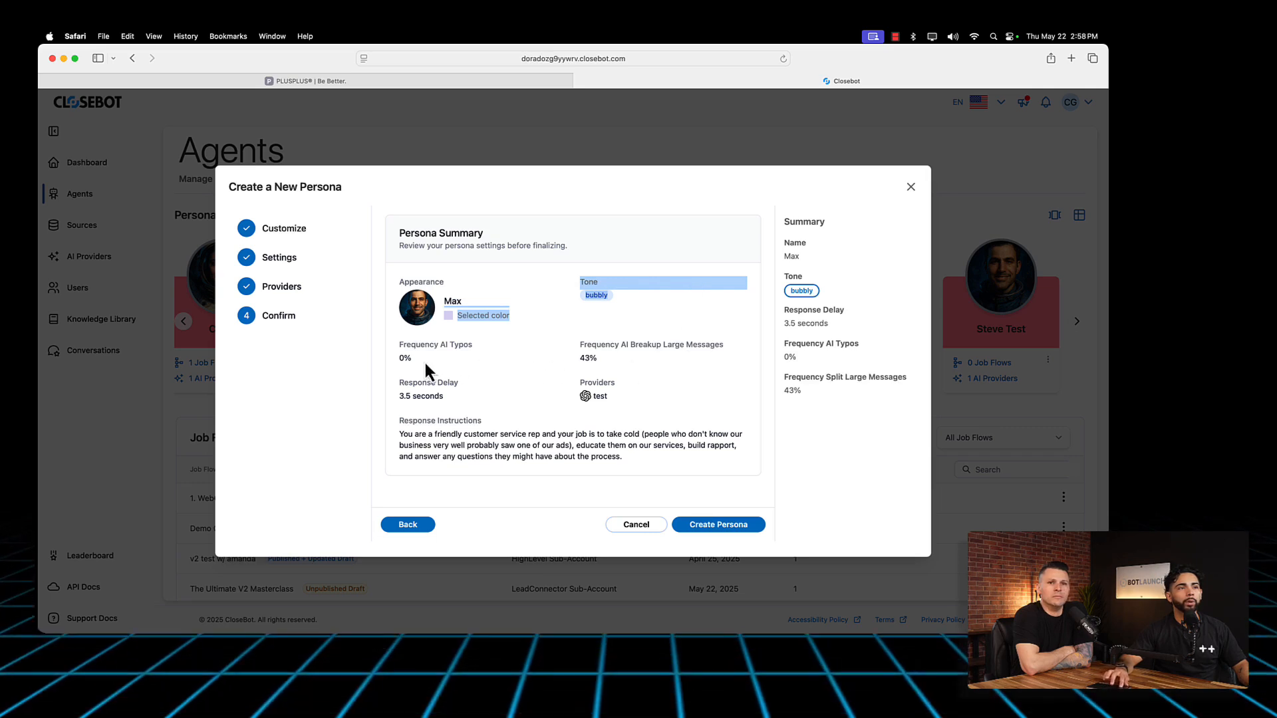
left_click_drag(397, 358, 621, 412)
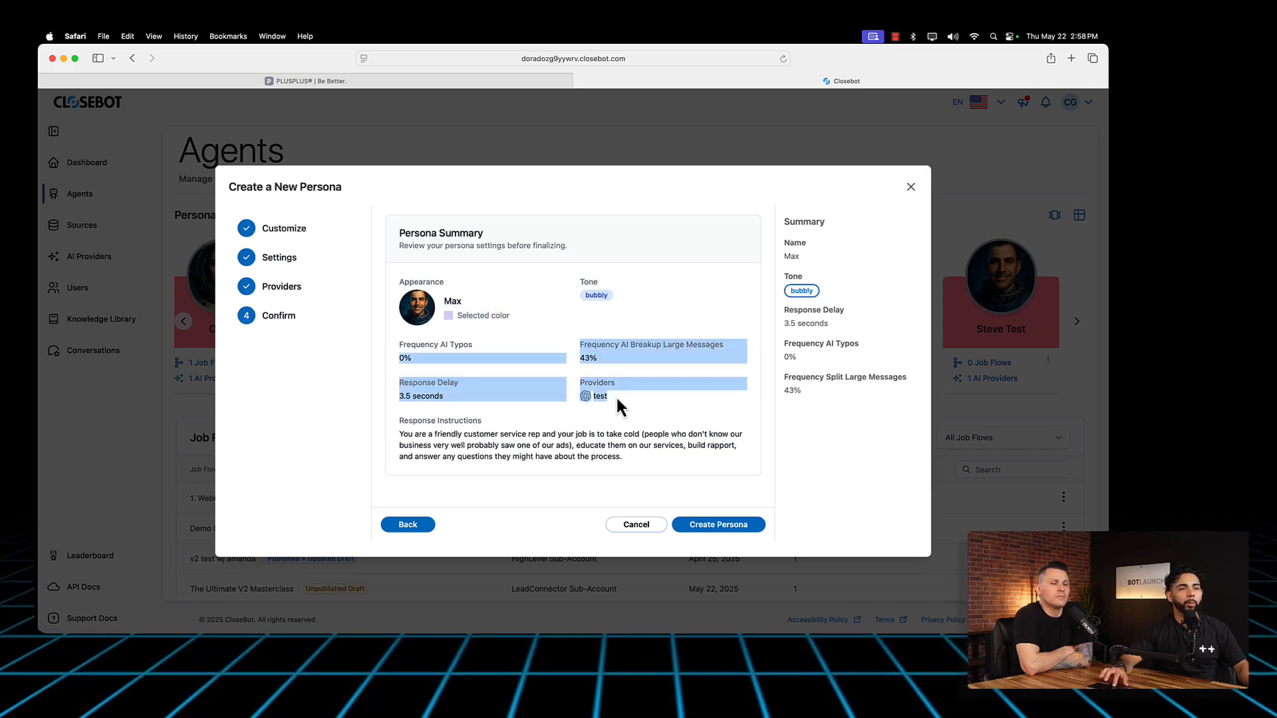
left_click_drag(398, 432, 583, 470)
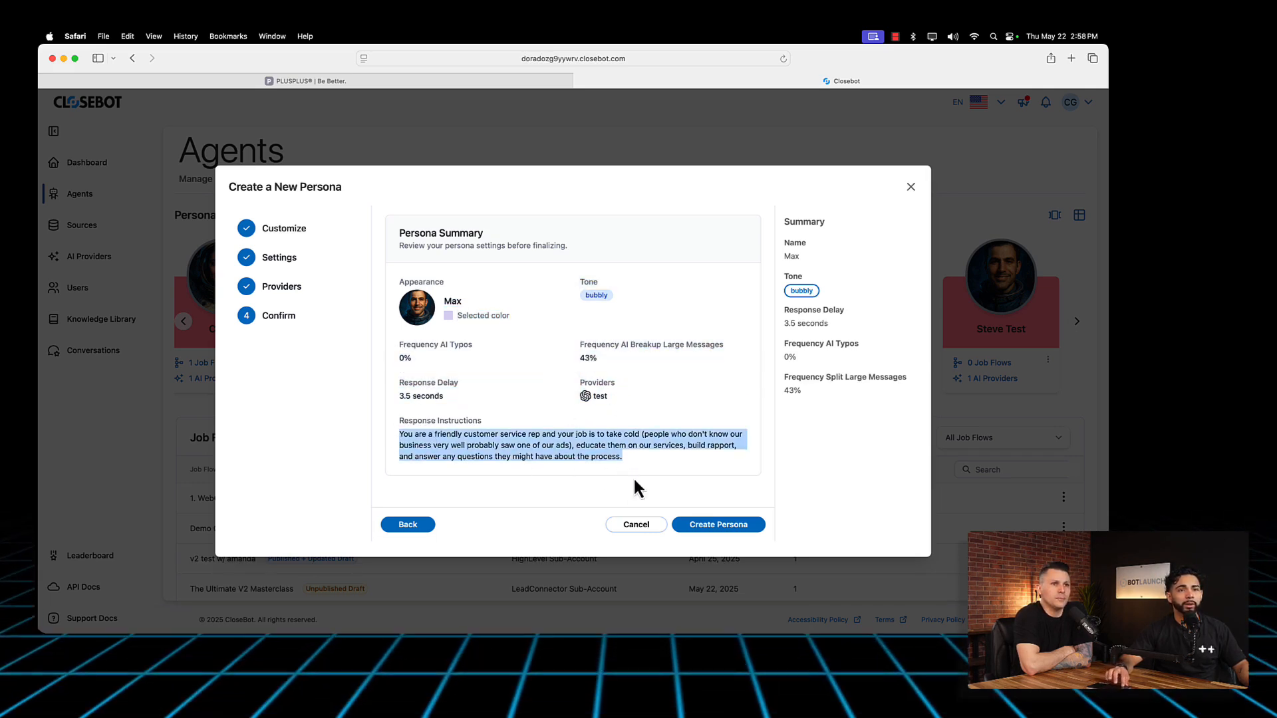
left_click_drag(784, 220, 852, 392)
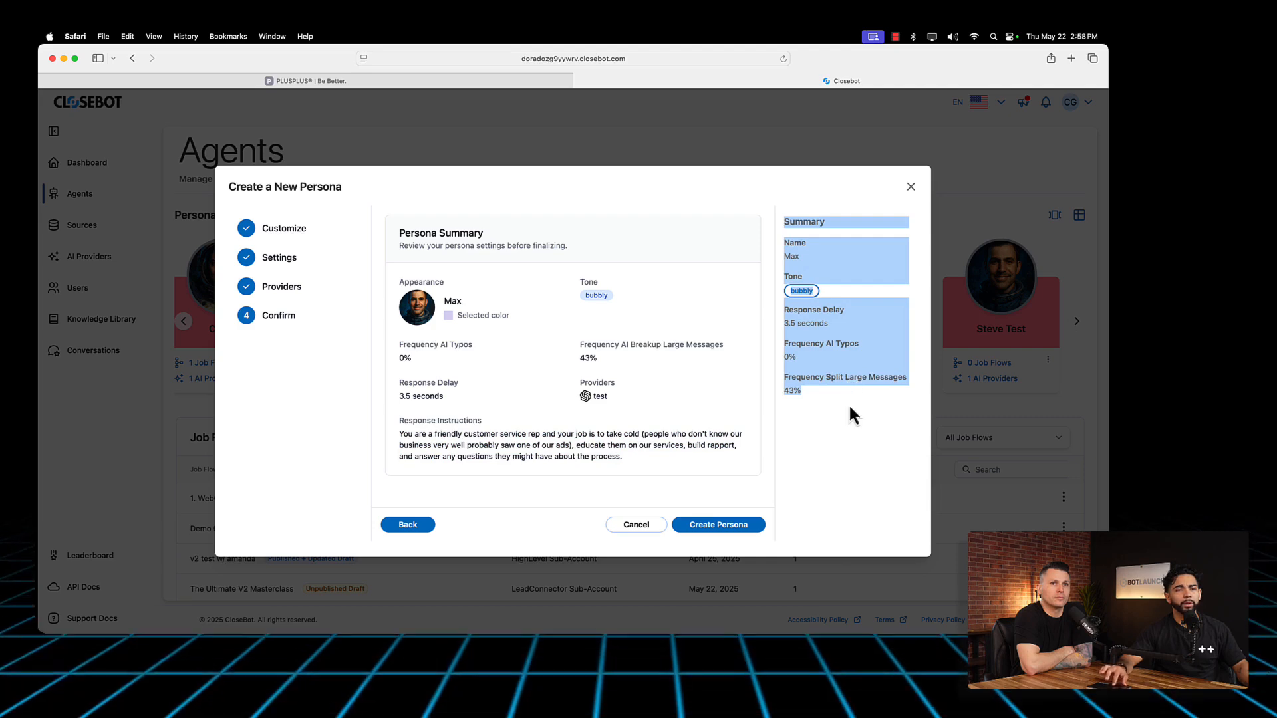
left_click(715, 525)
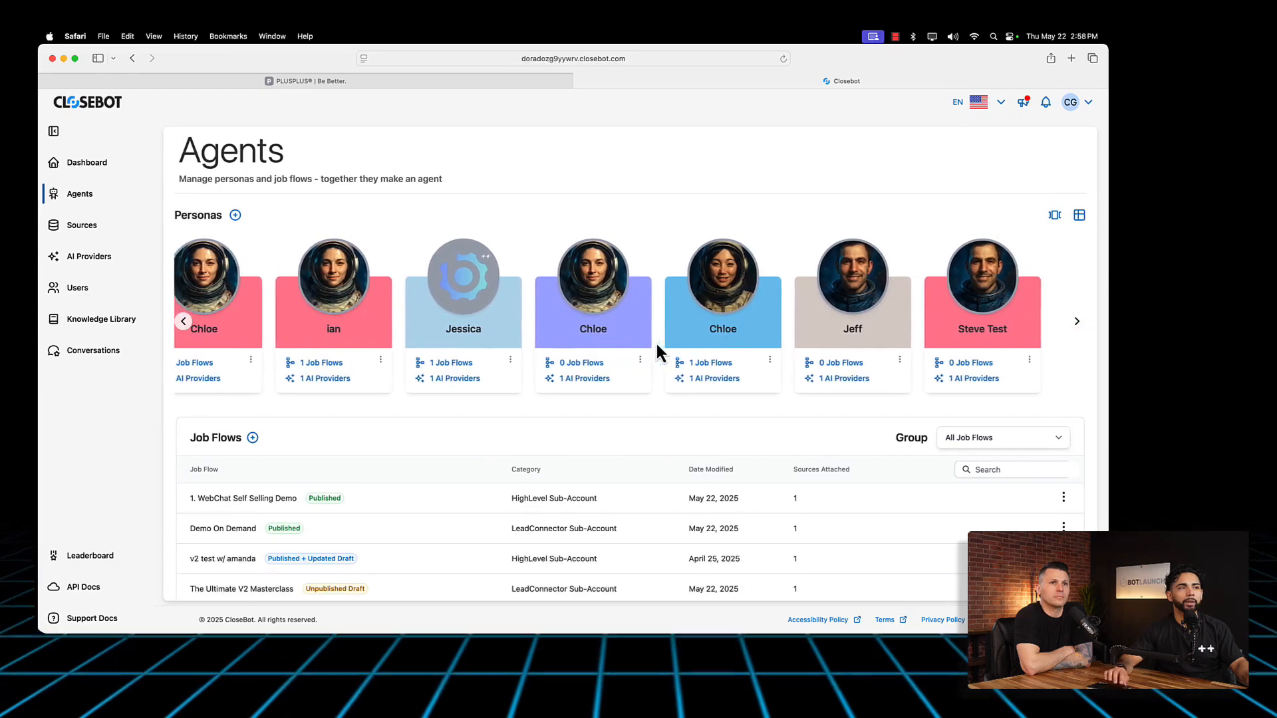
Step: Leave and reopen the Agents page to refresh it, and locate the Max card among the personas
left_click(87, 229)
left_click(82, 198)
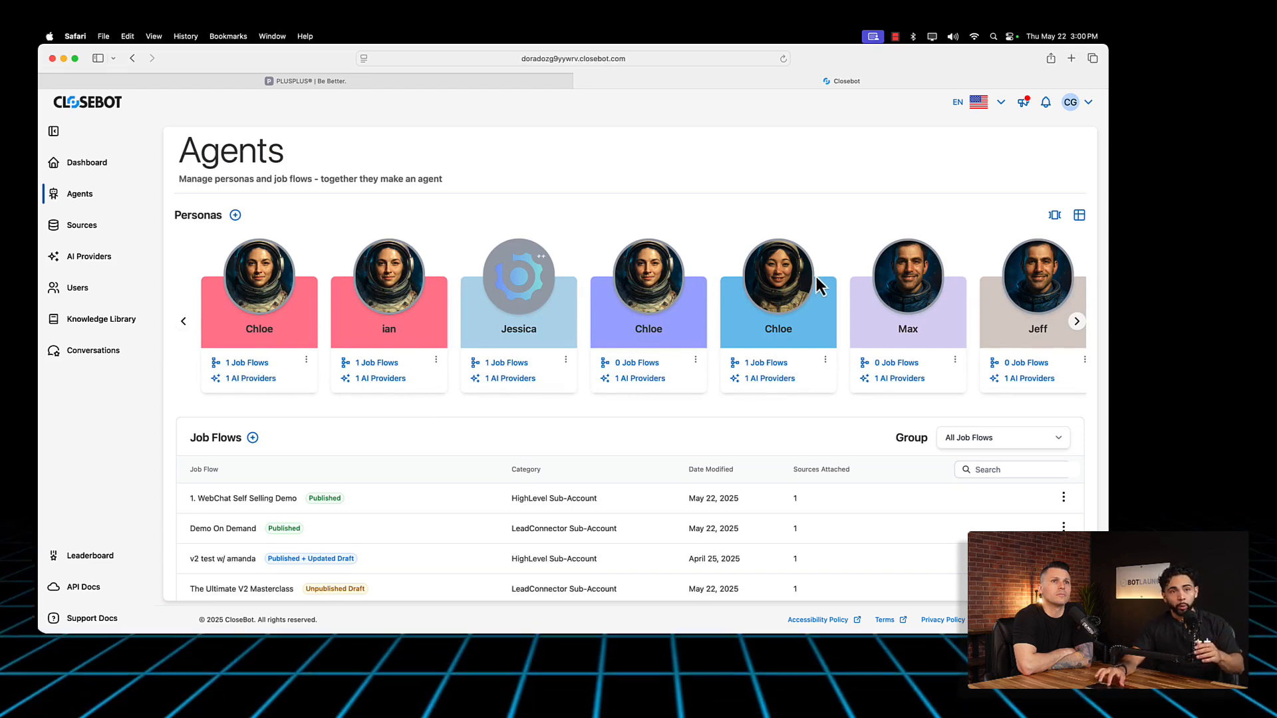
scroll(785, 332, "right", 3)
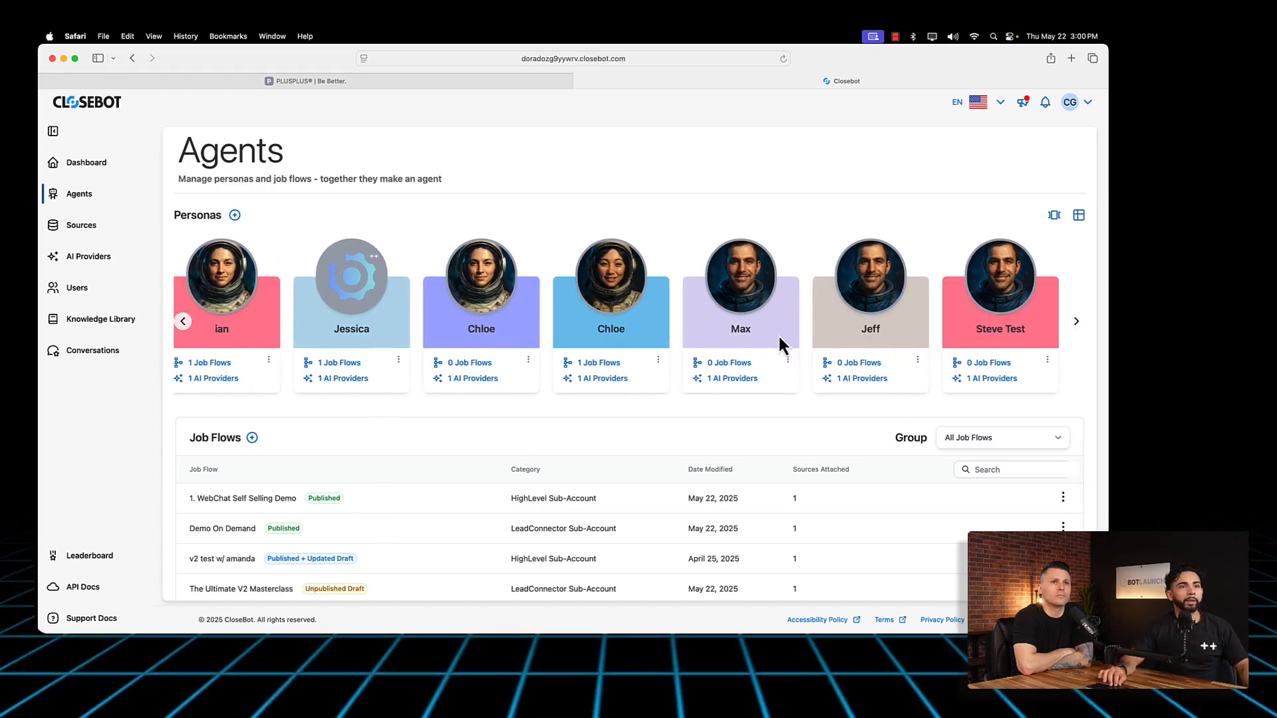
scroll(496, 362, "left", 3)
scroll(456, 282, "right", 3)
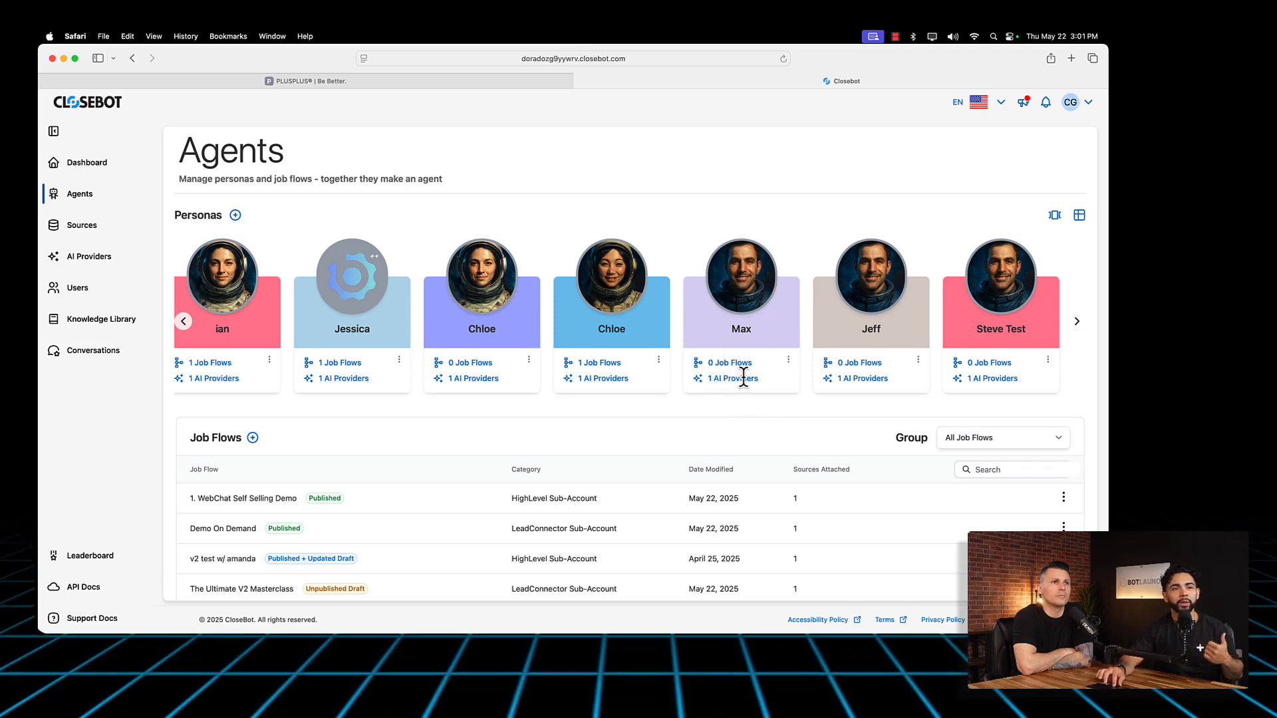
Step: Open the Max persona for editing to examine its customization options and setup stages, and close it without changes
left_click(788, 359)
left_click(725, 321)
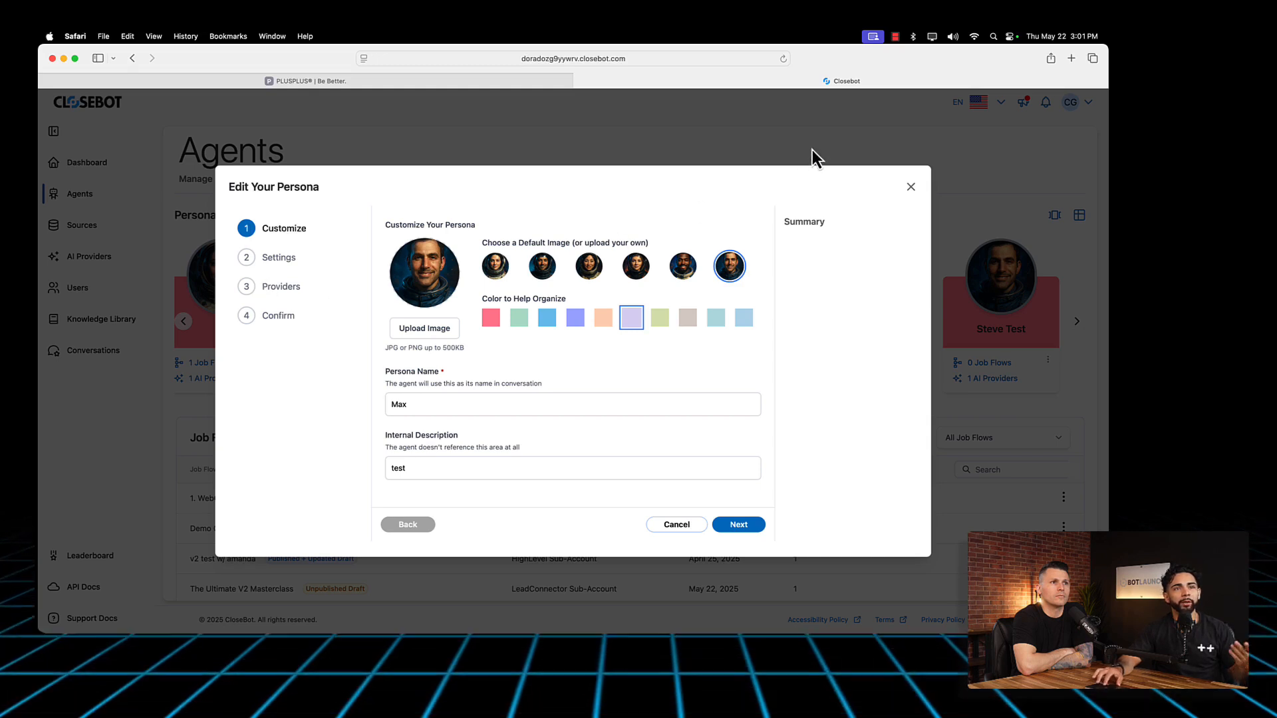
left_click(910, 189)
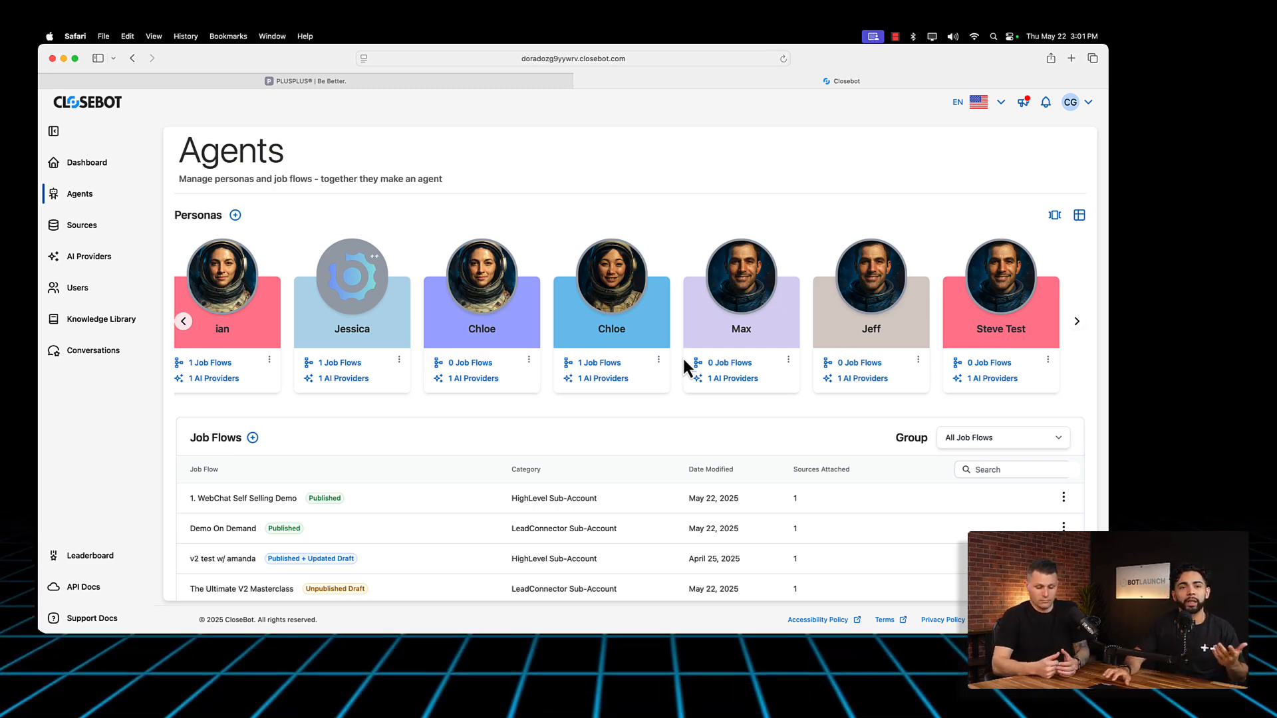
left_click(788, 360)
left_click(724, 322)
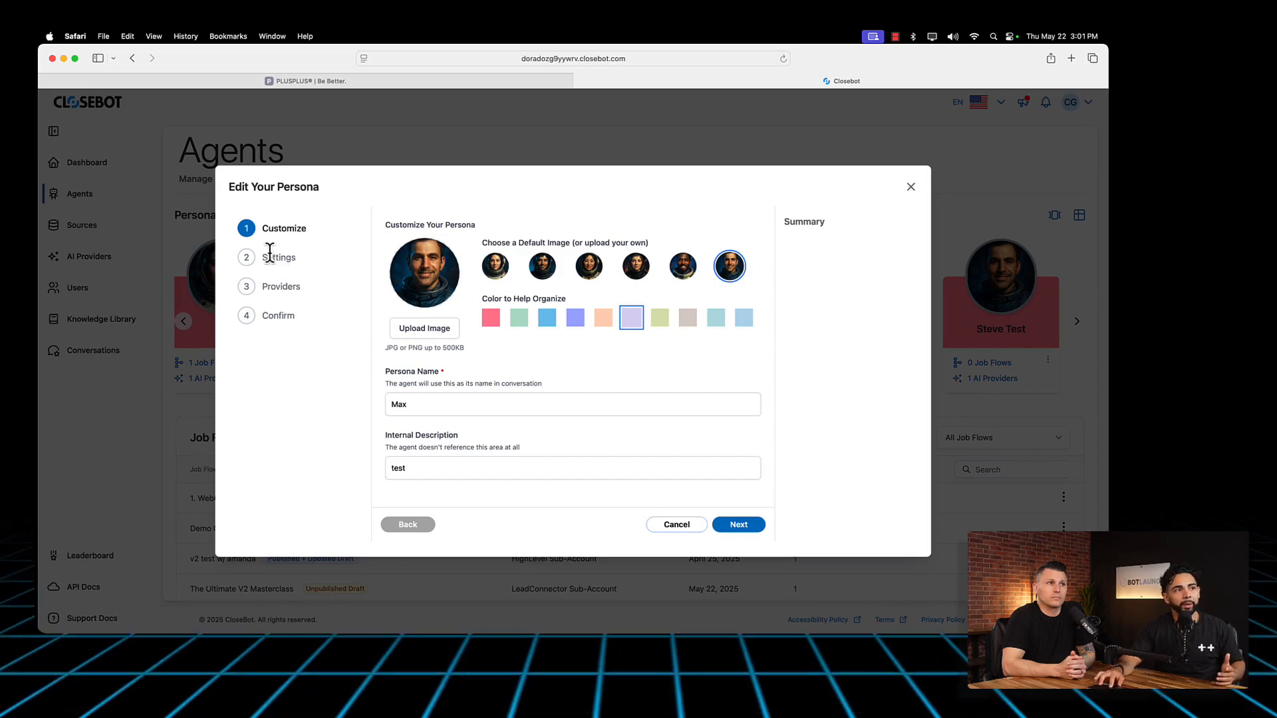
left_click(910, 187)
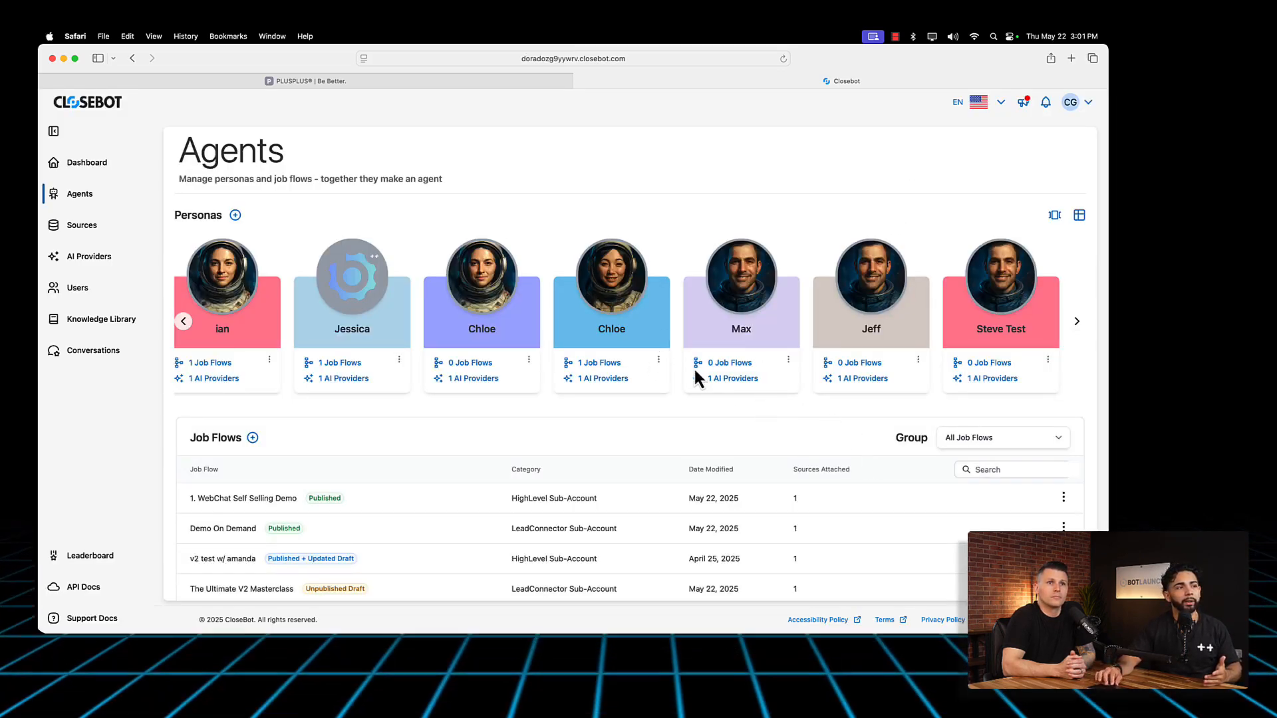
Step: Check the job flows entry on the Max card and view the Job Flows list below the personas
mouse_move(722, 362)
left_mouse_down()
mouse_move(684, 362)
mouse_move(749, 370)
mouse_move(730, 363)
left_mouse_up()
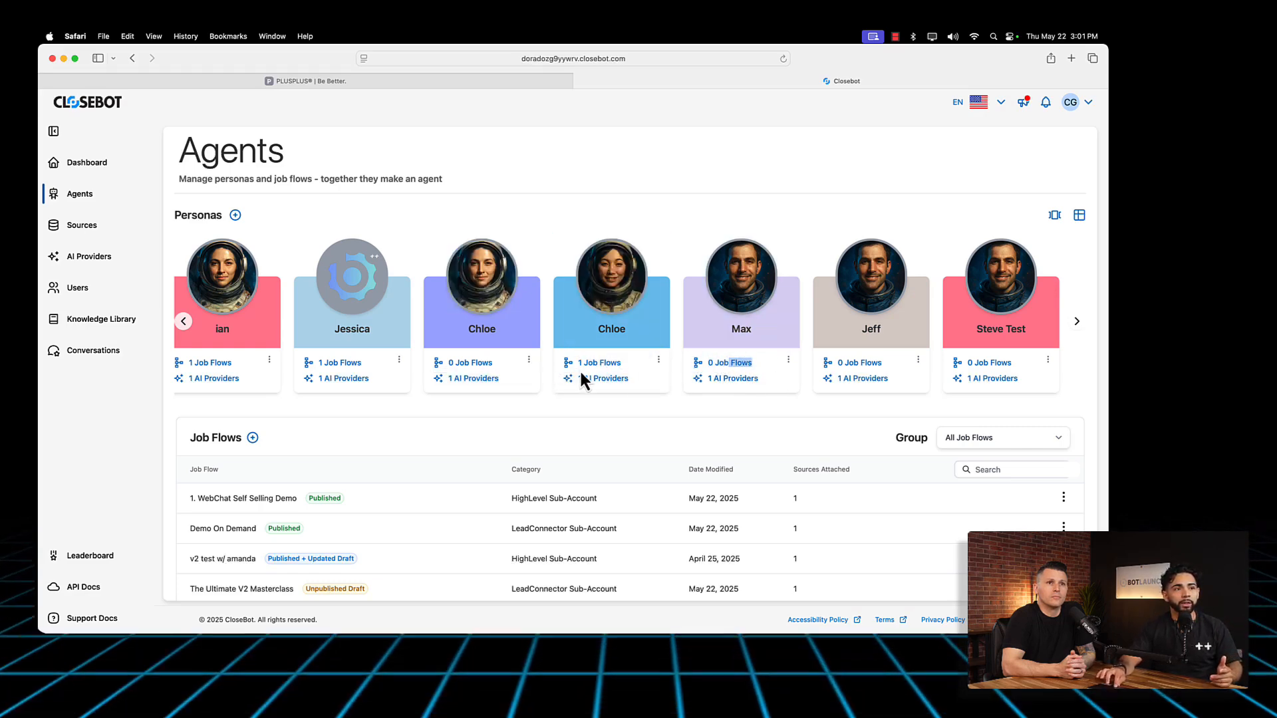
scroll(579, 392, "down", 2)
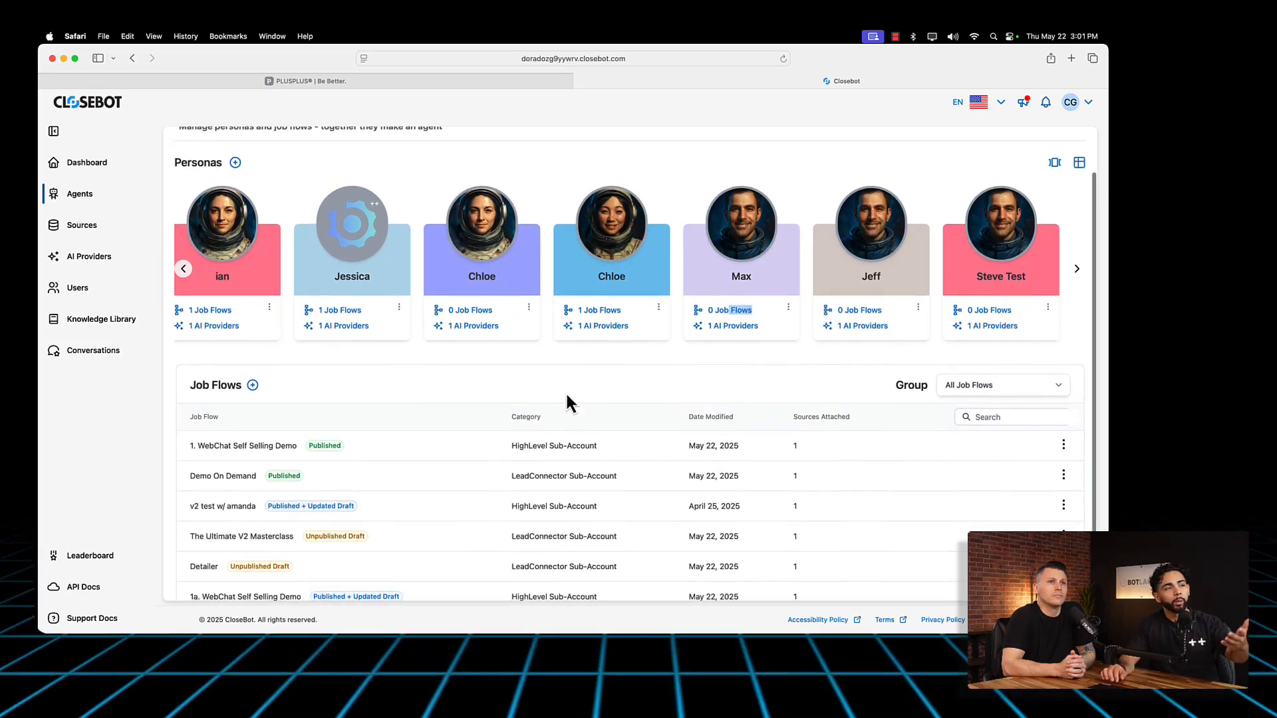